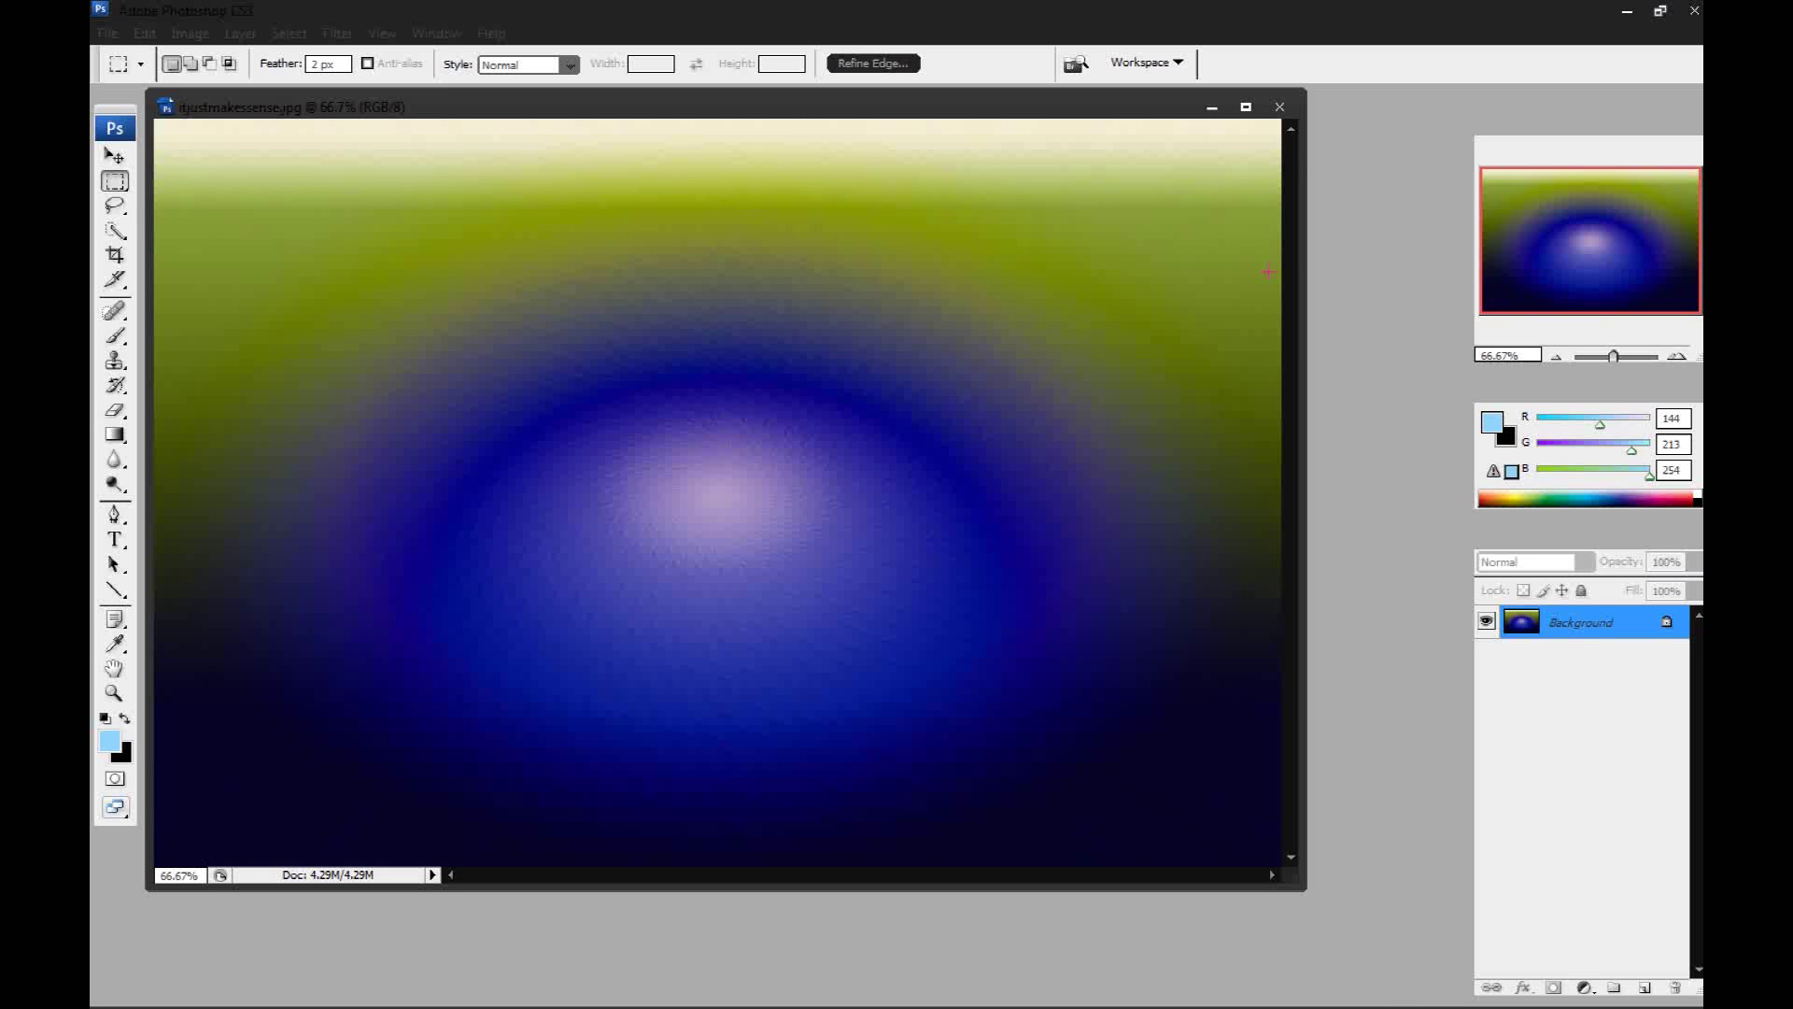
- Minimize the example image and create a new 500 × 500 pixel transparent document
left_click(1211, 107)
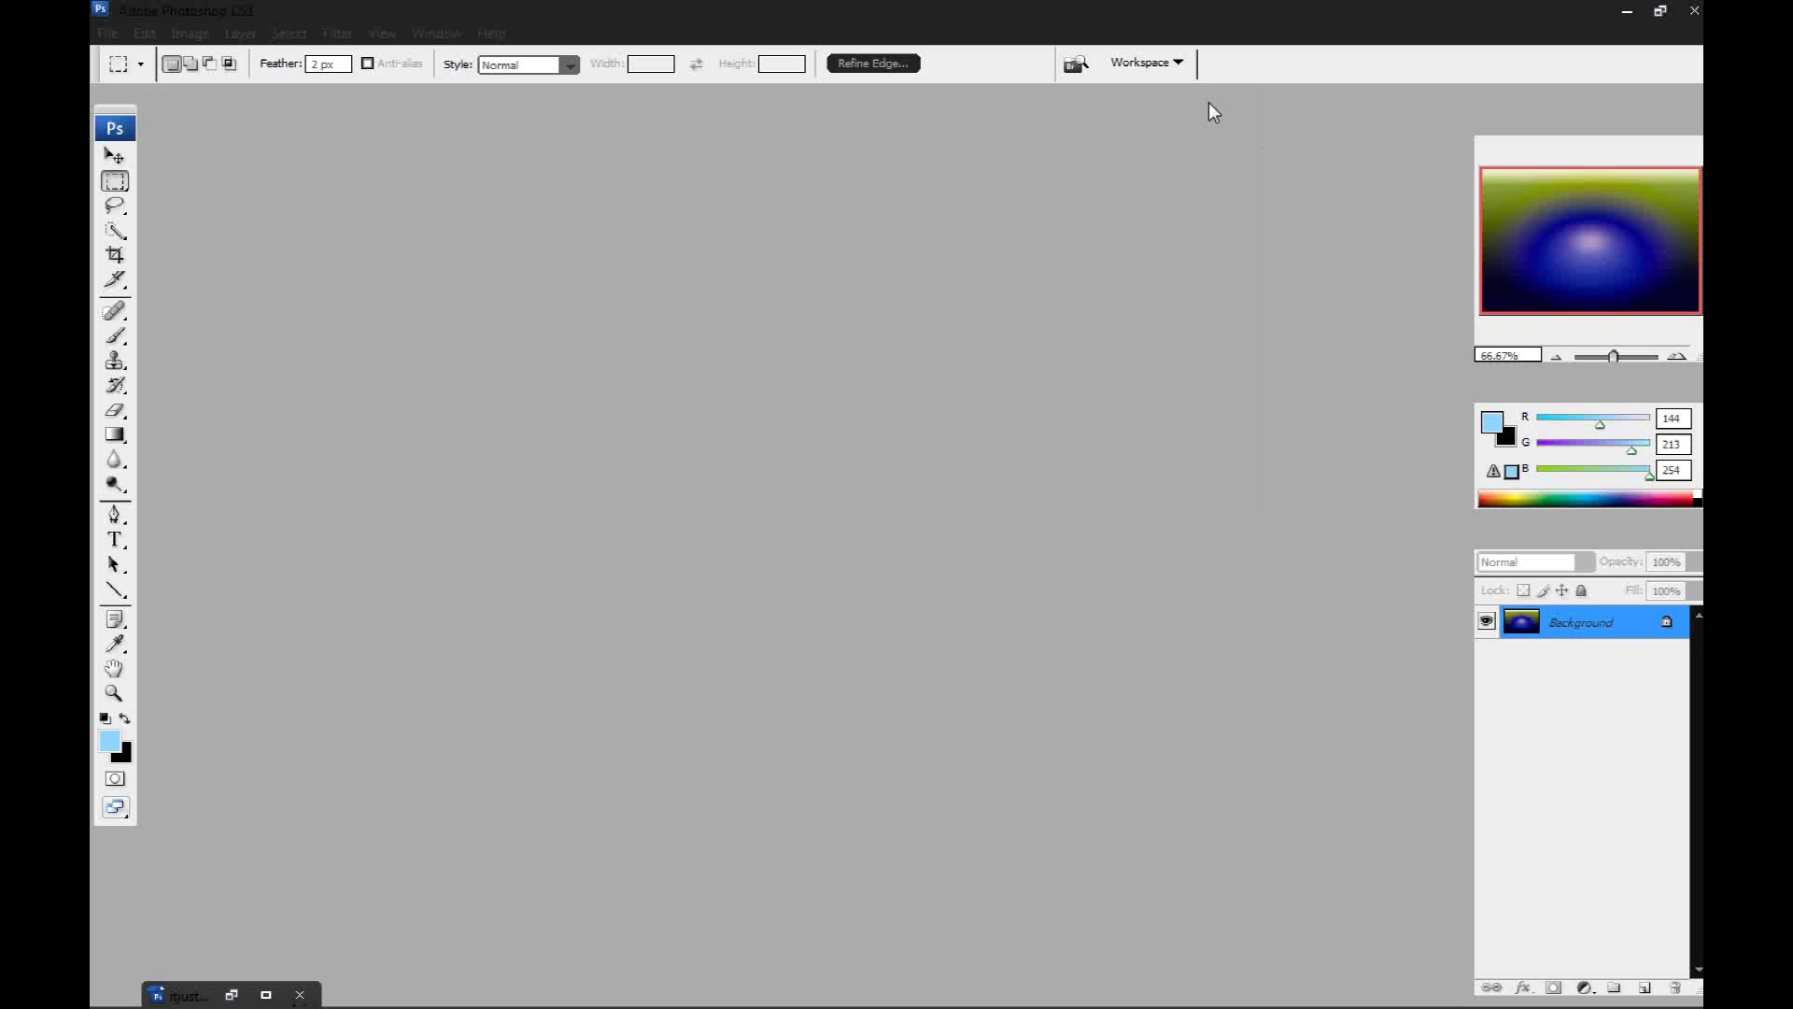
left_click(105, 33)
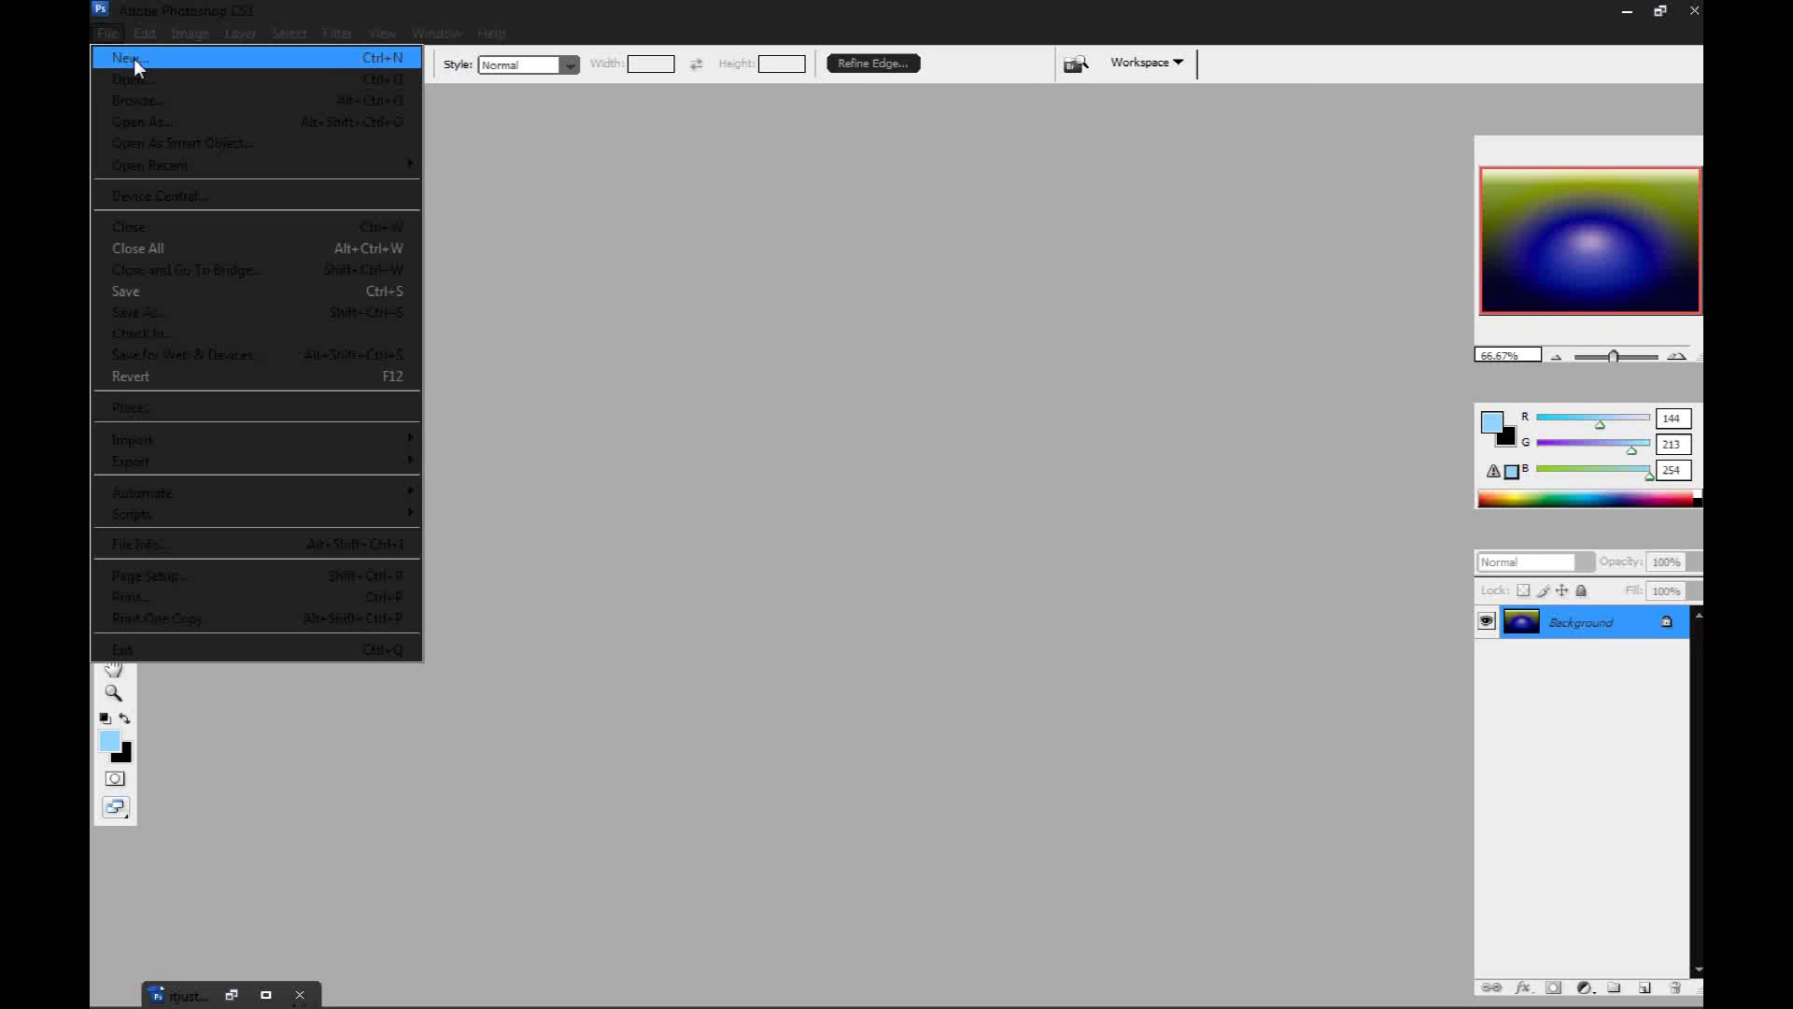
left_click(133, 58)
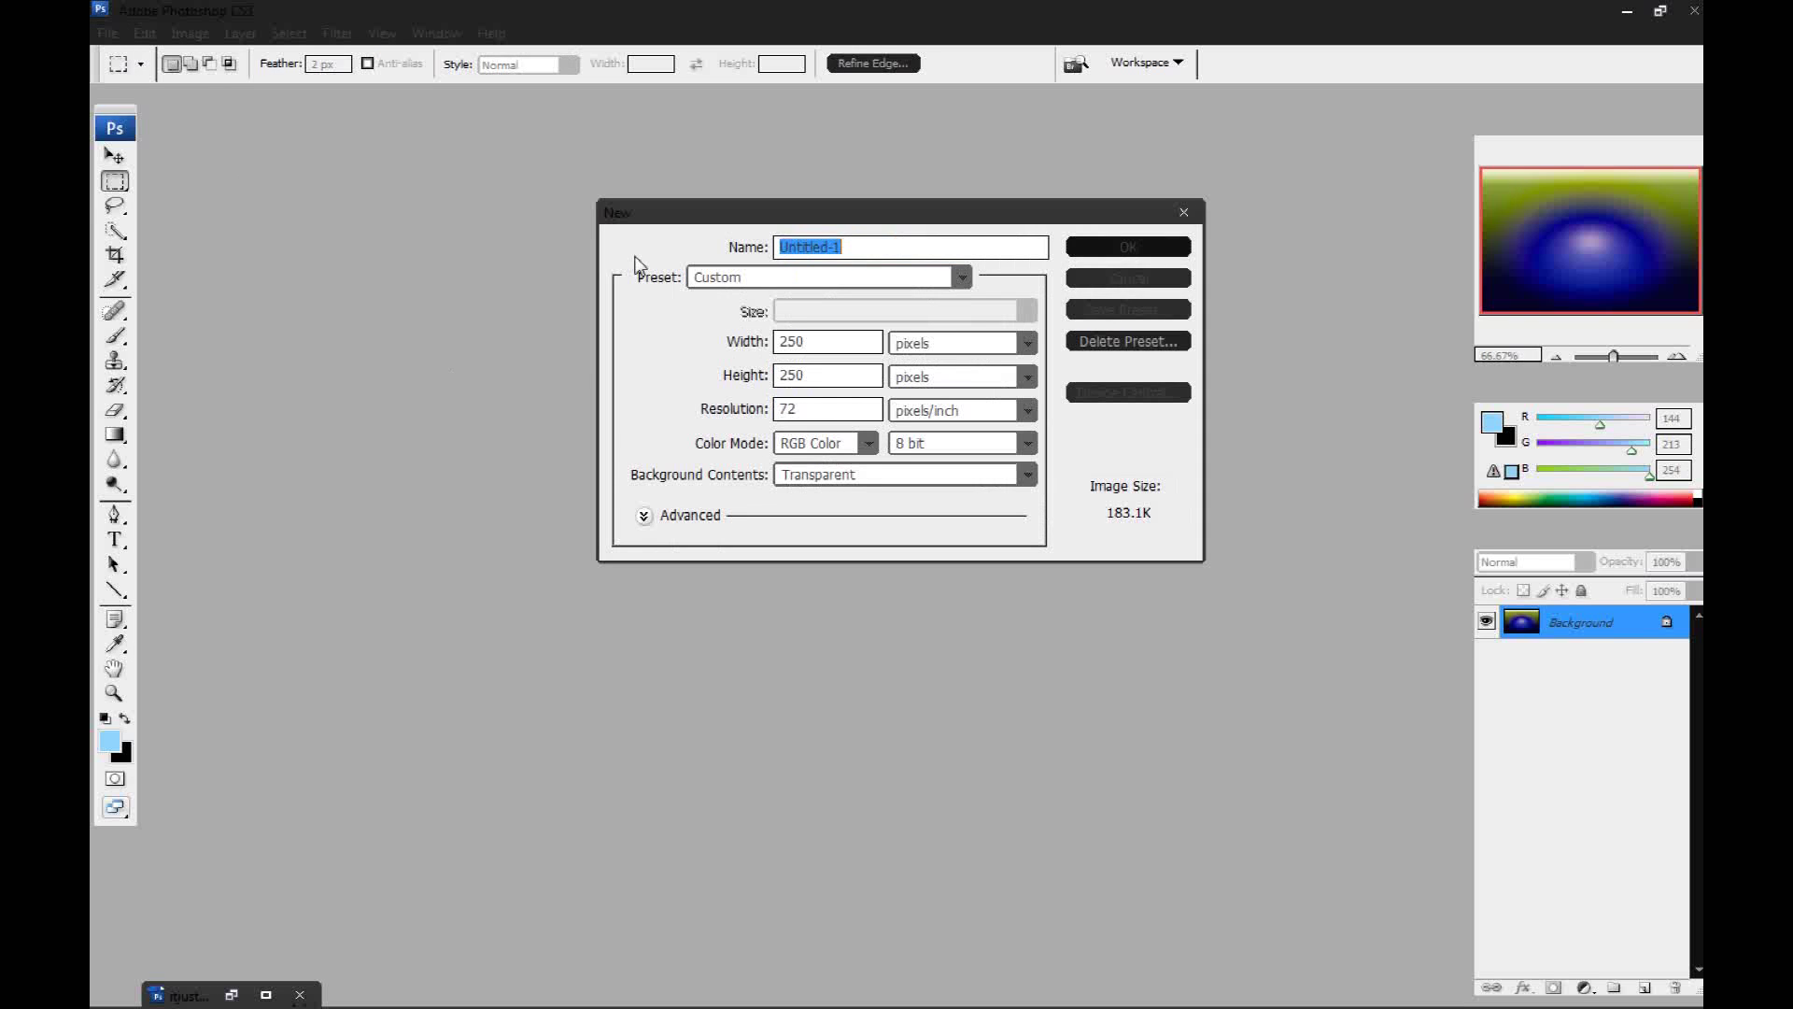
left_click(742, 348)
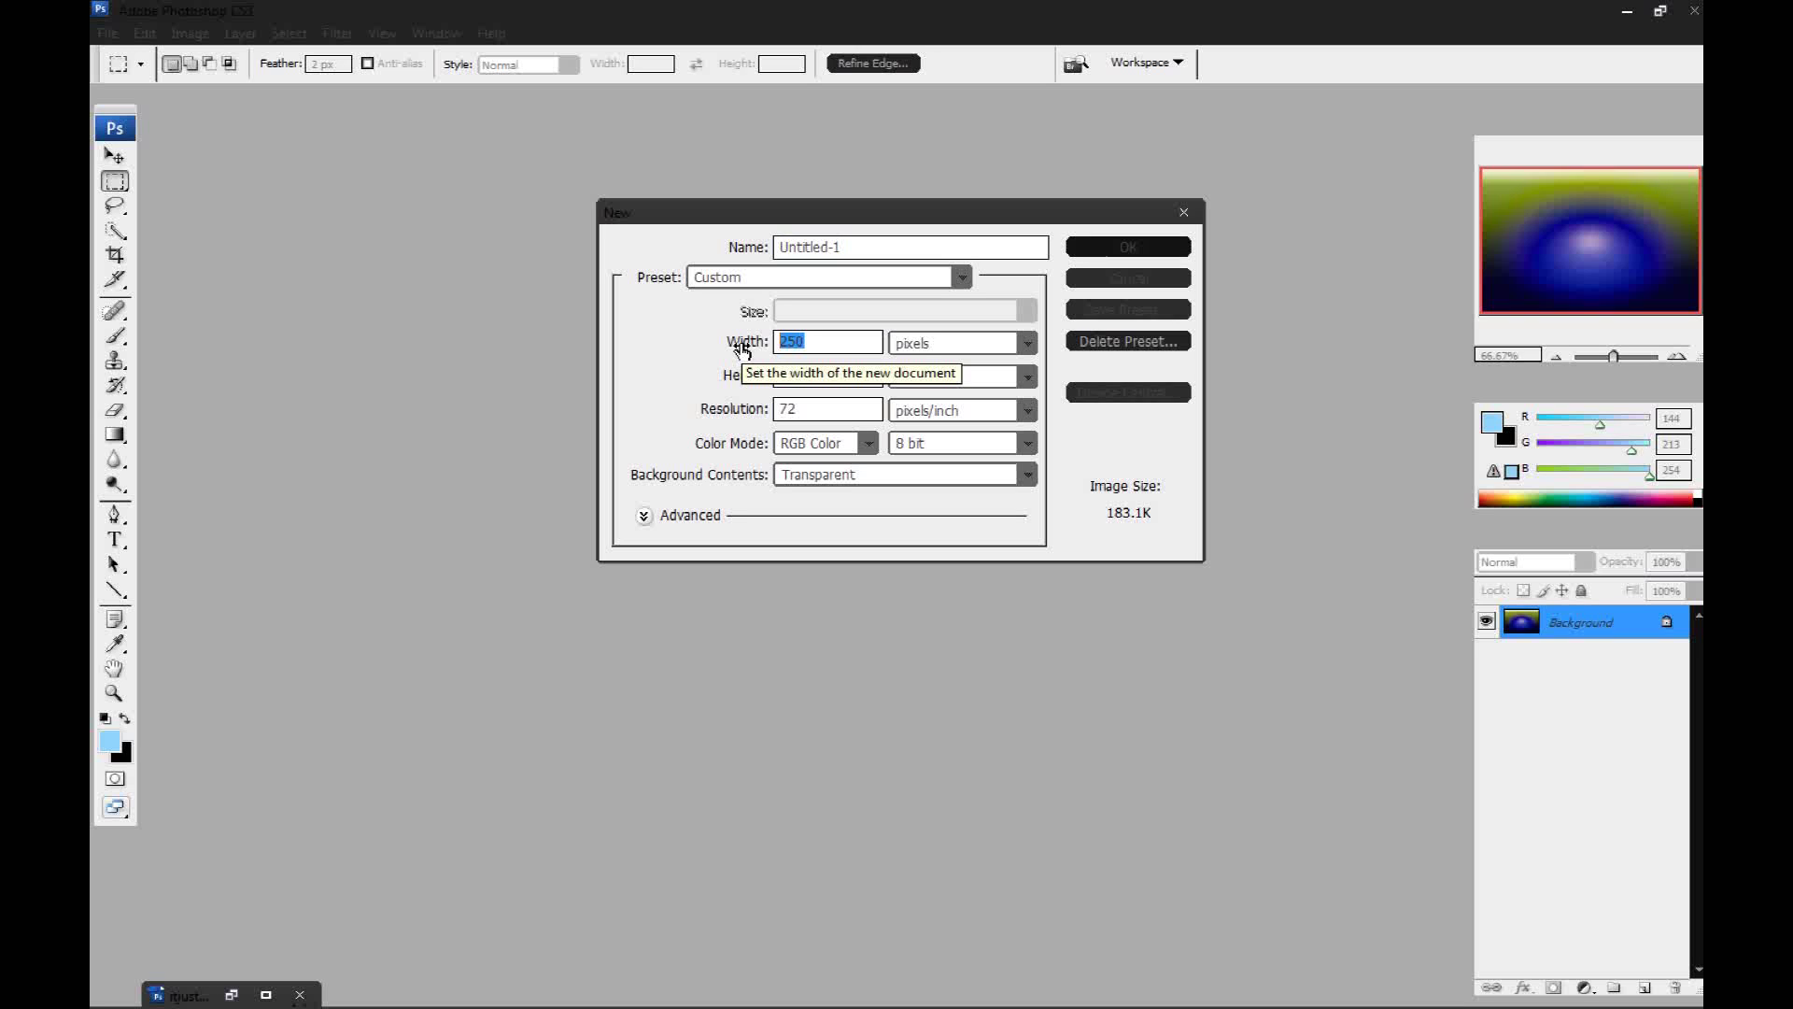
key("BackSpace")
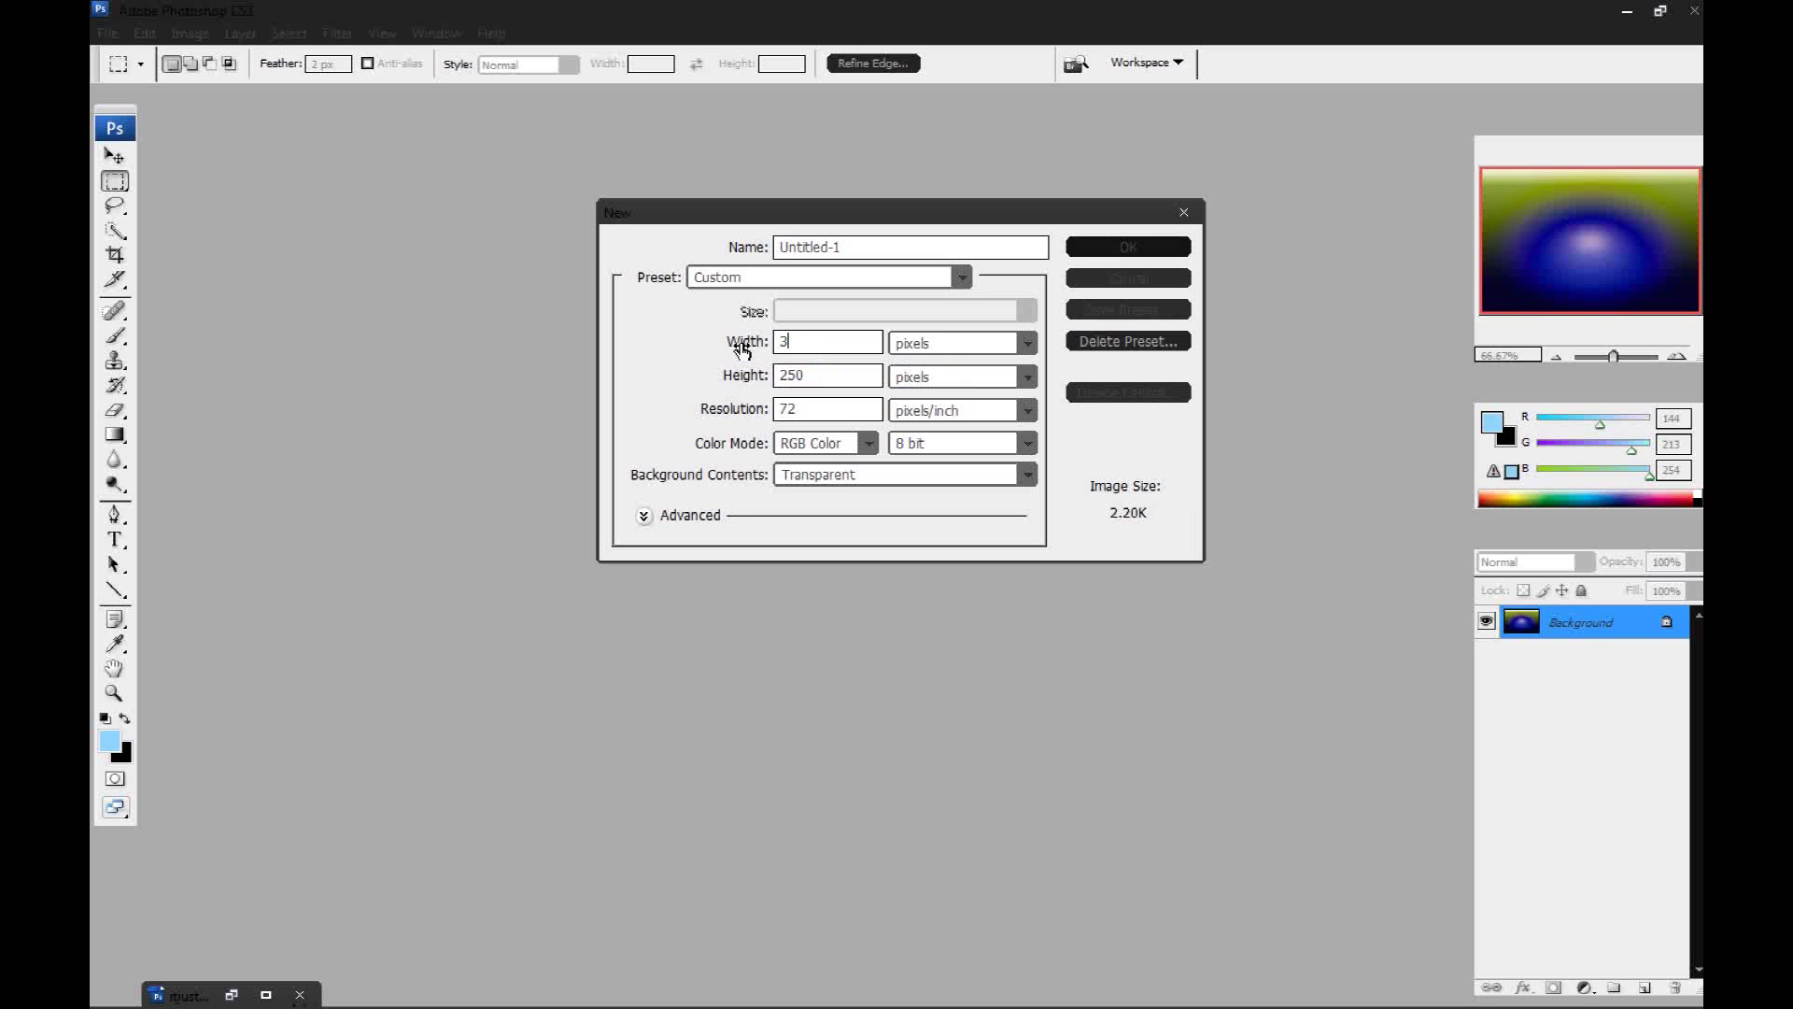
type("500")
key("Tab")
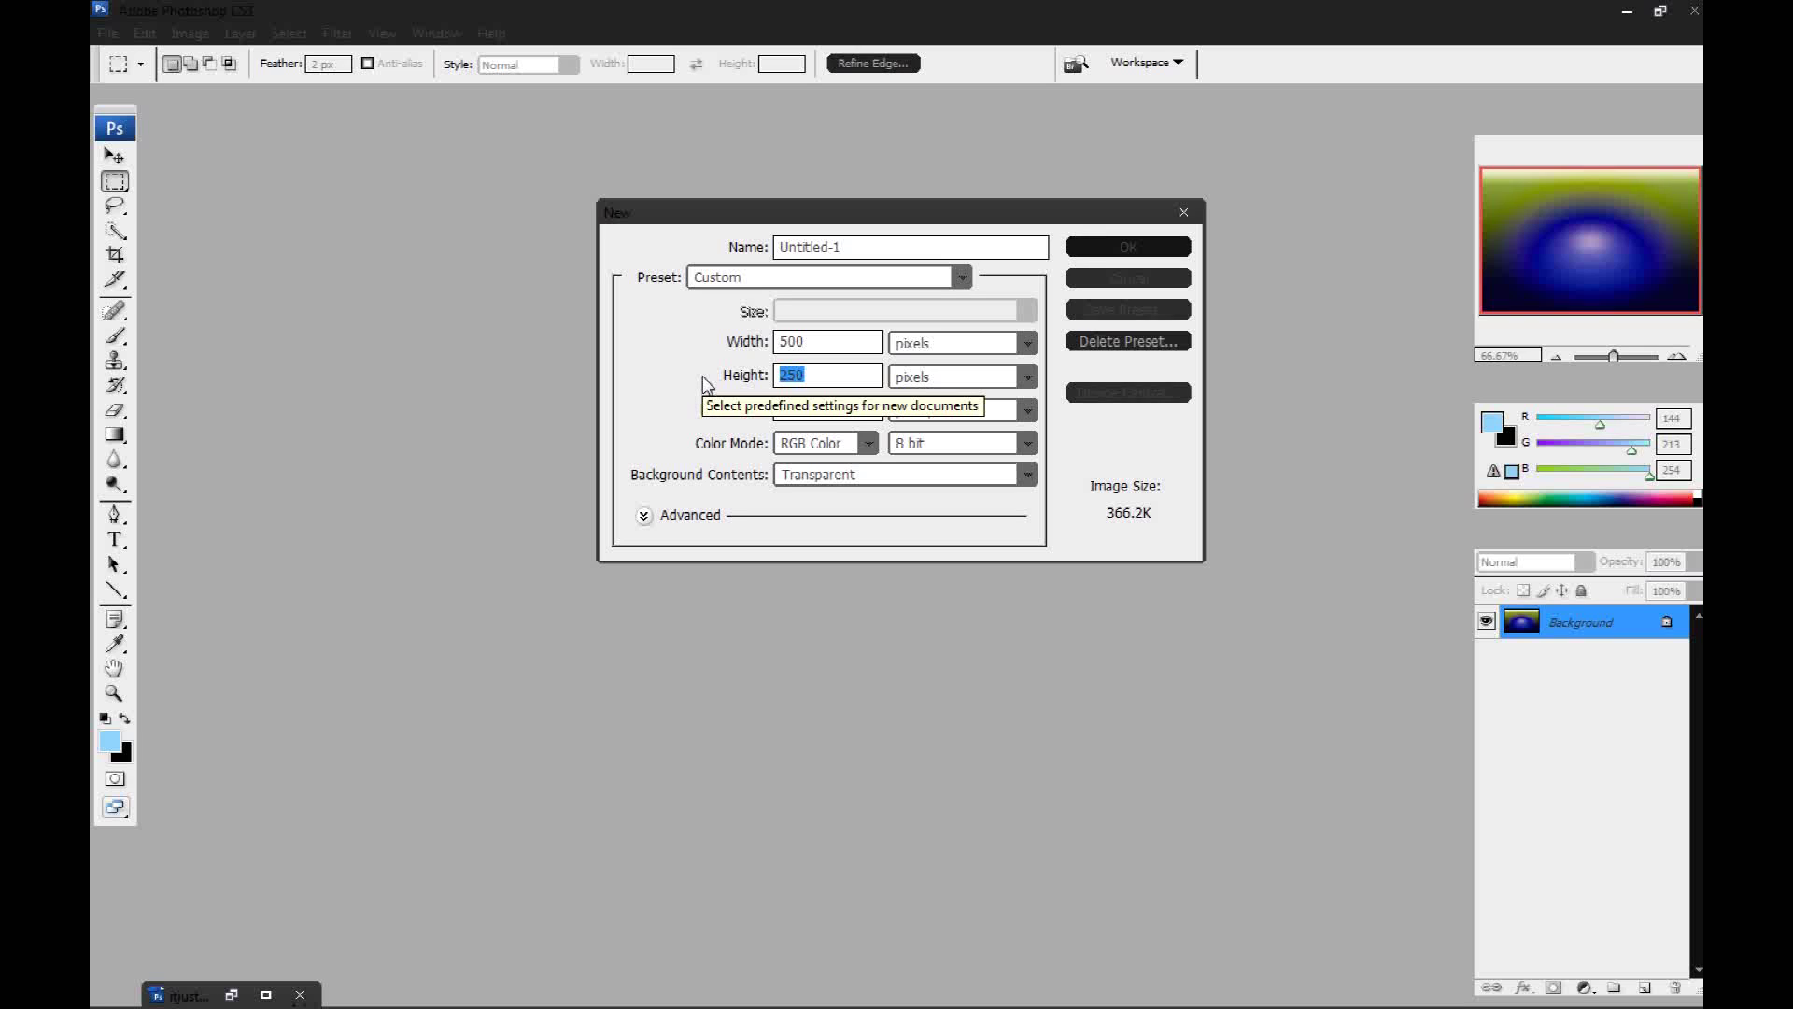
type("500")
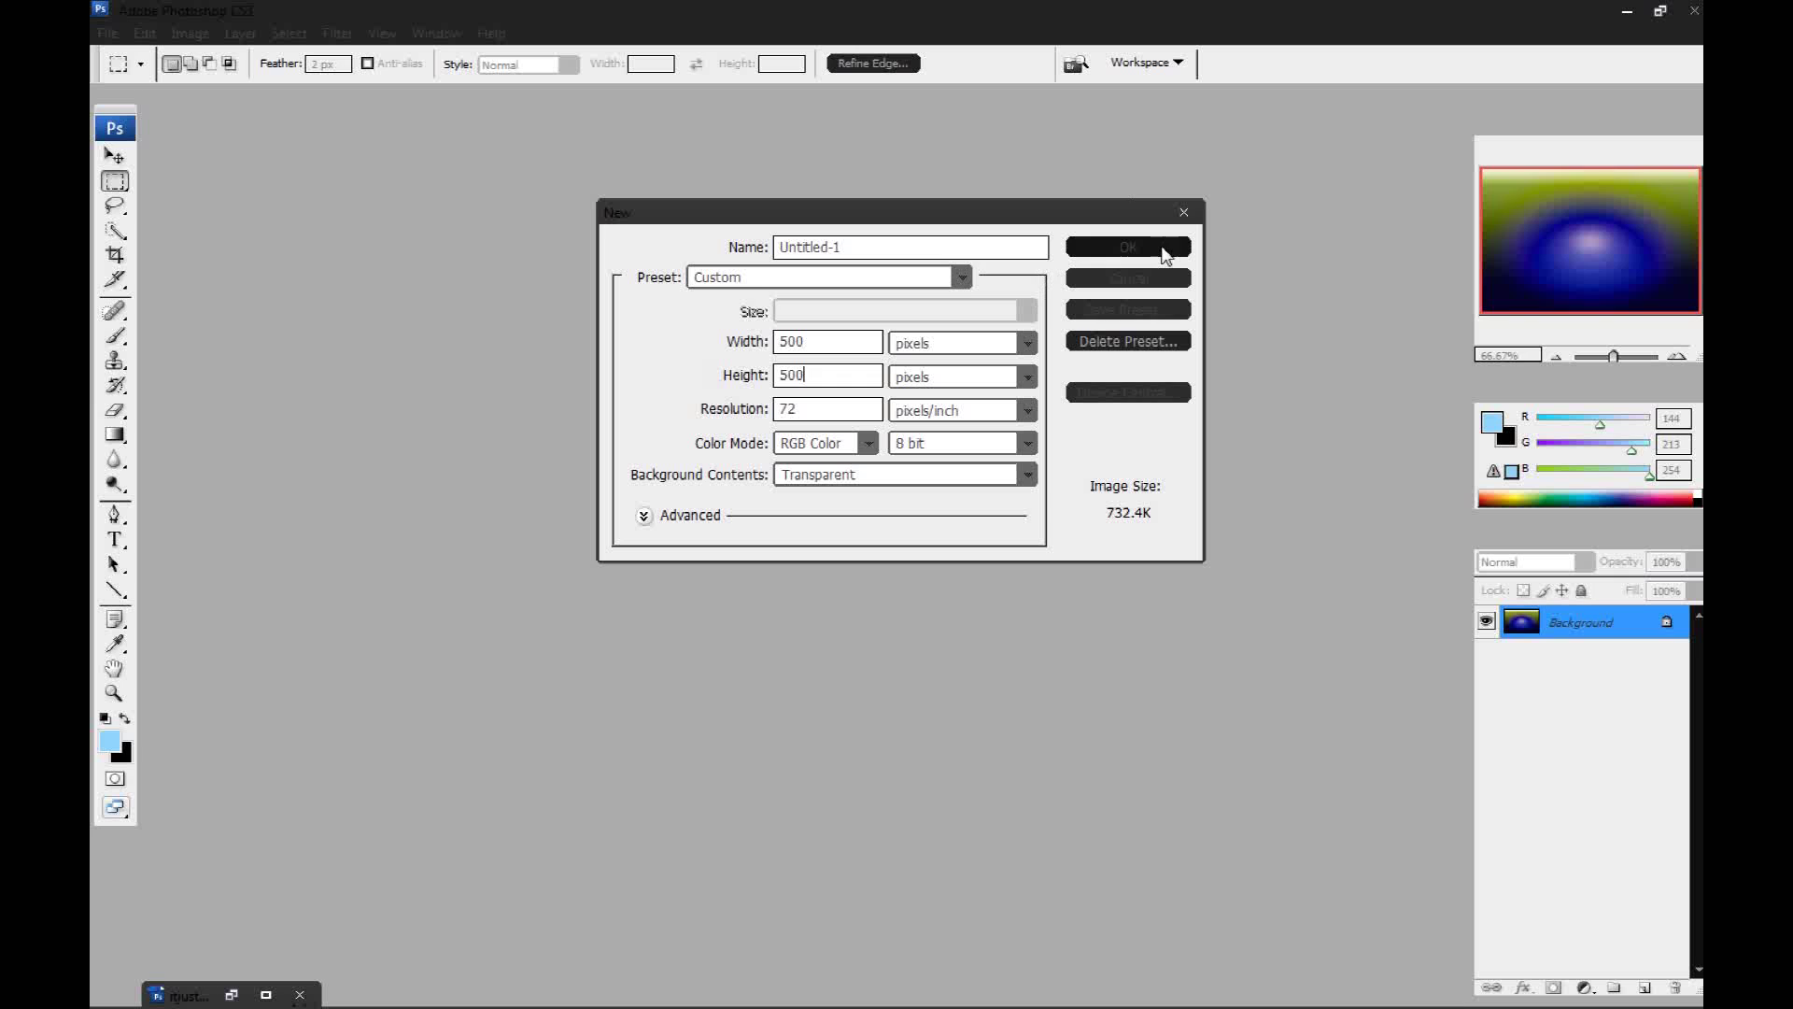
left_click(1115, 249)
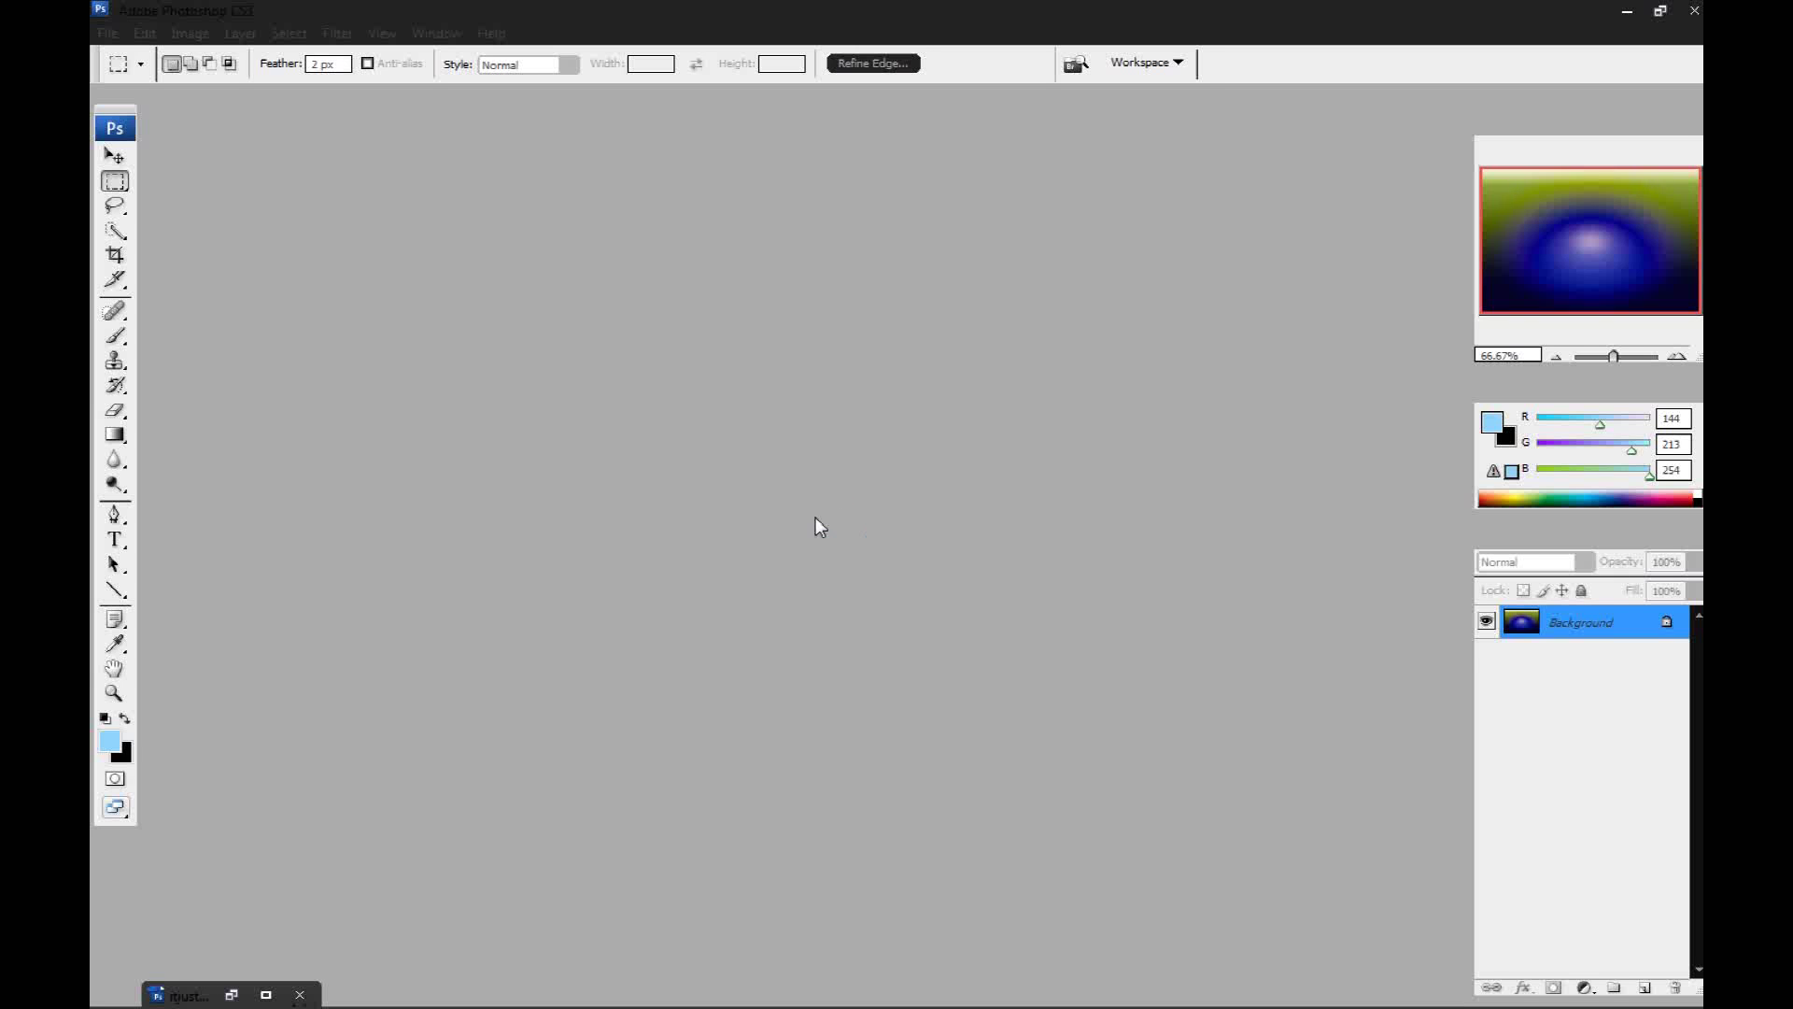
- Enlarge the window and drag the blue preset gradient from canvas top to bottom
left_click_drag(745, 708, 1387, 902)
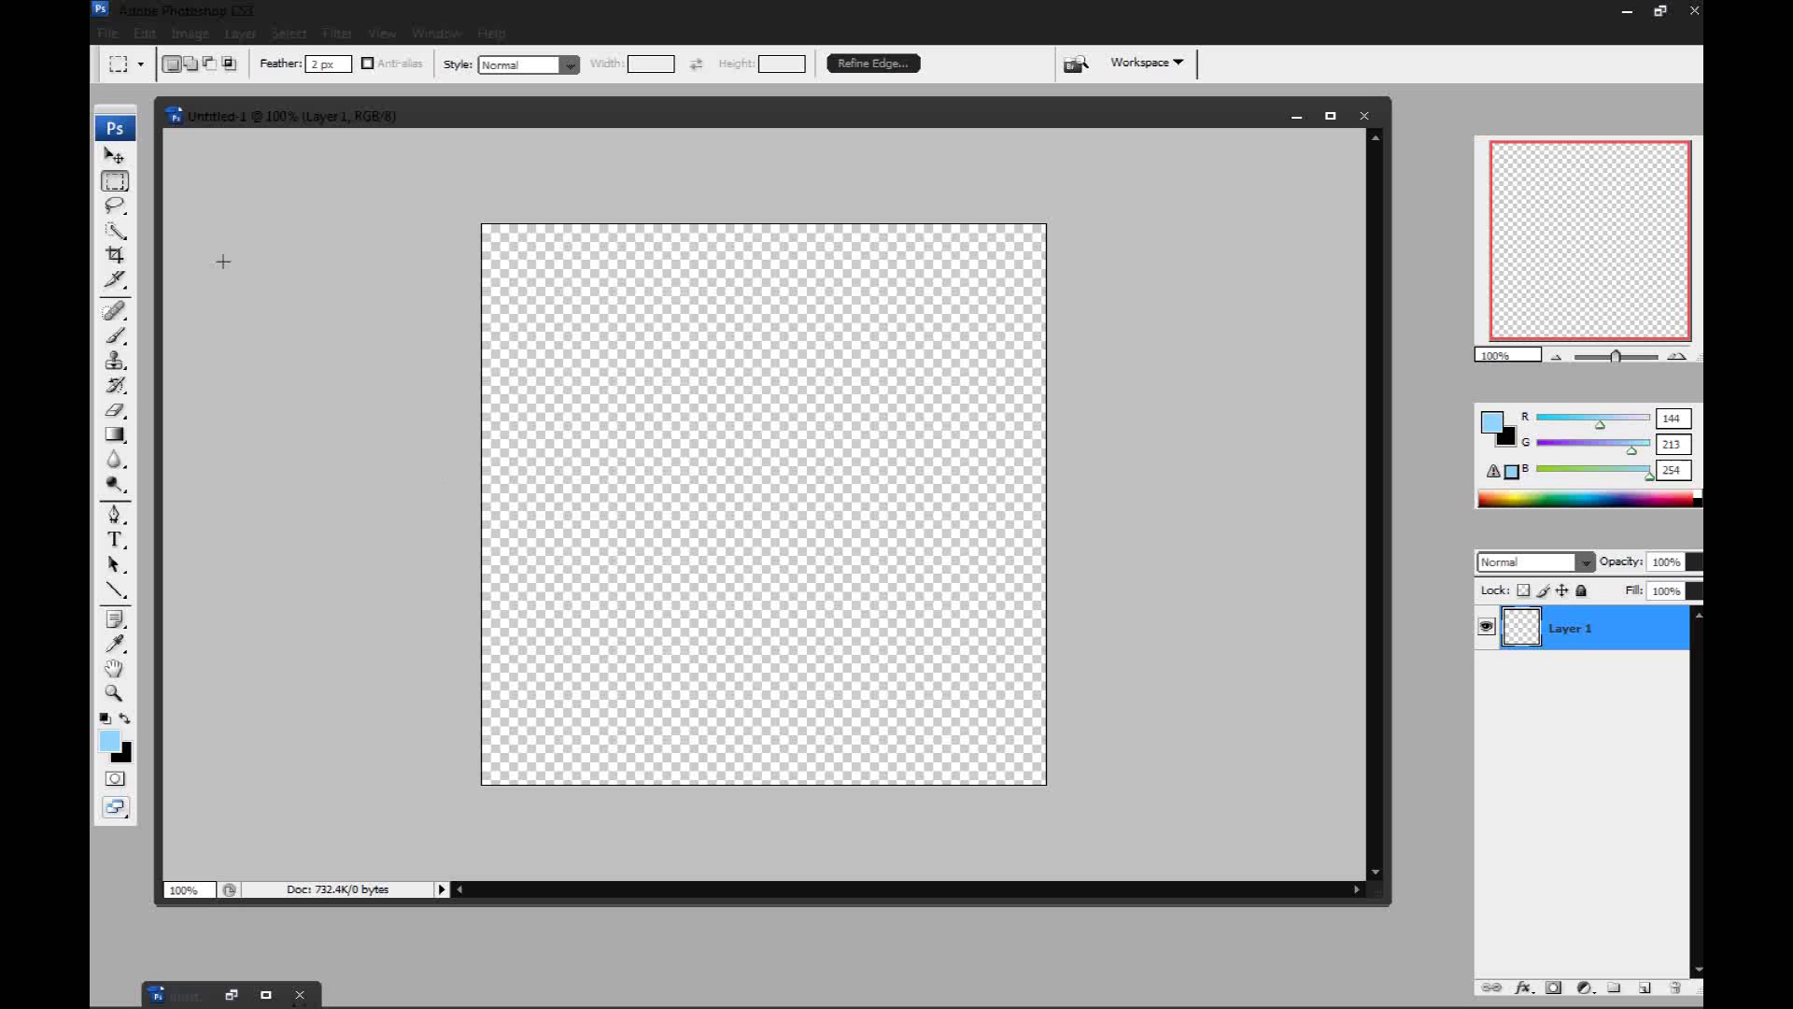
left_click(115, 435)
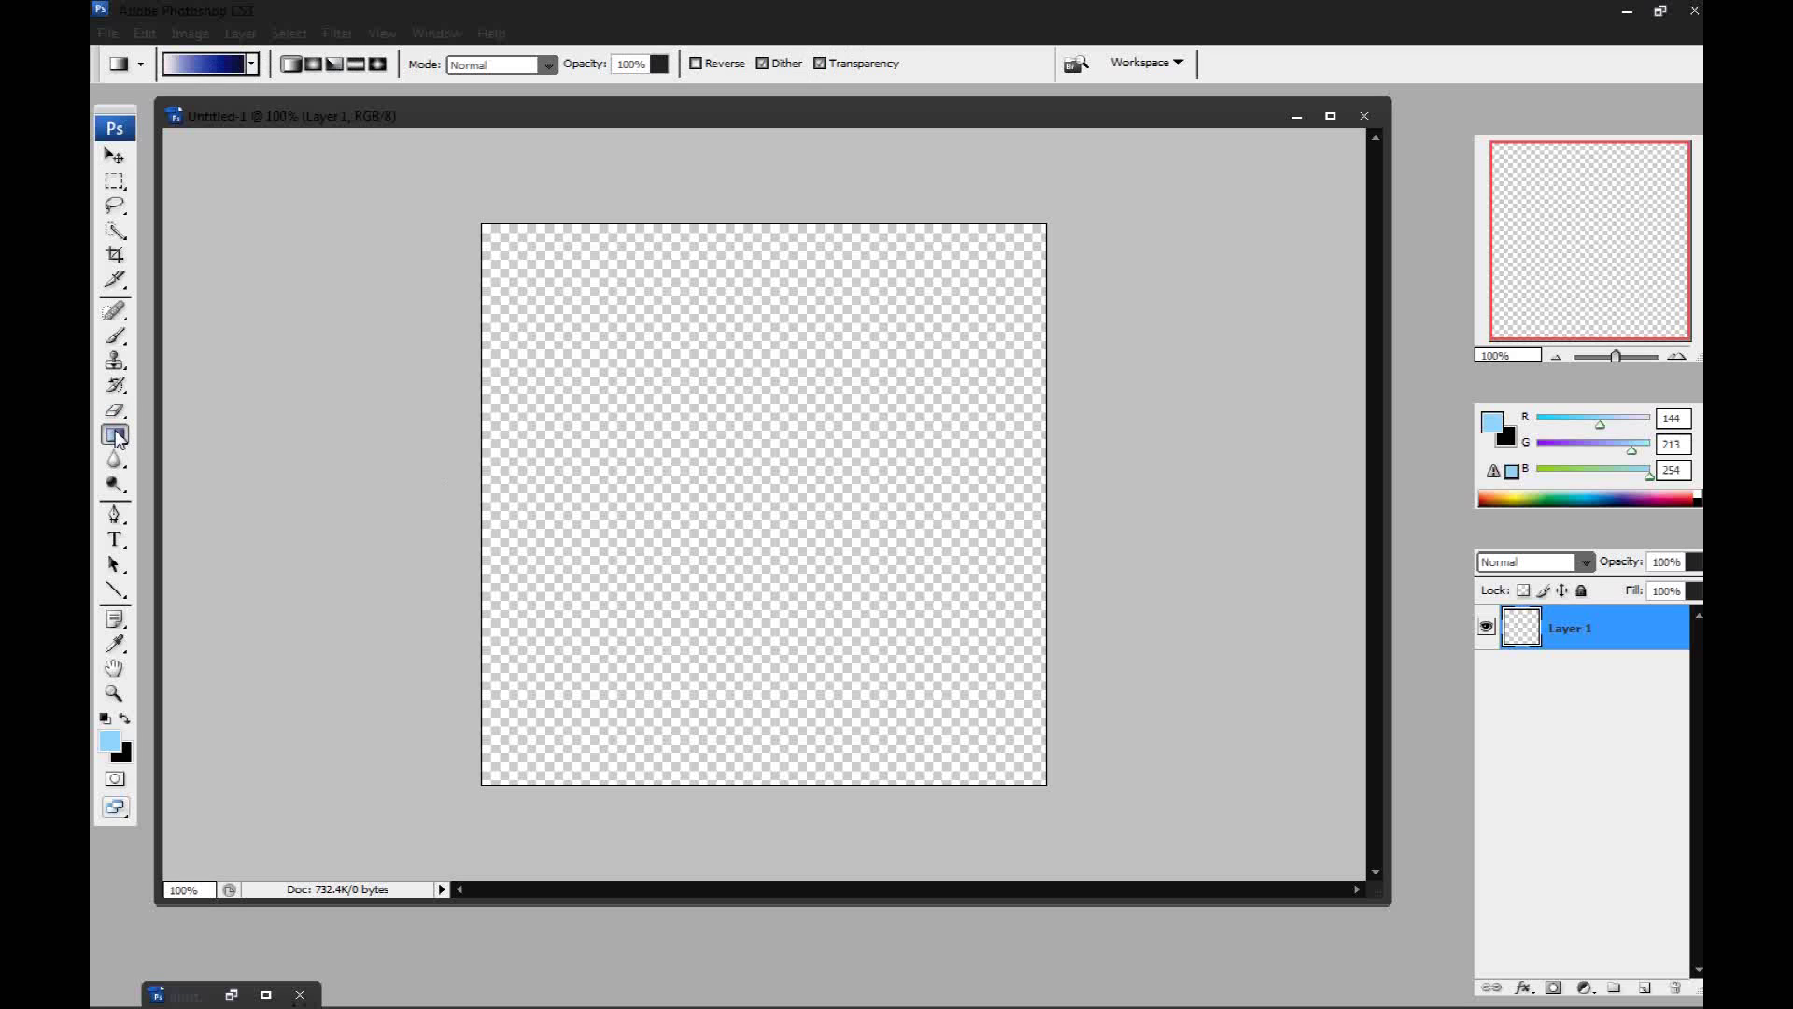
left_click(252, 63)
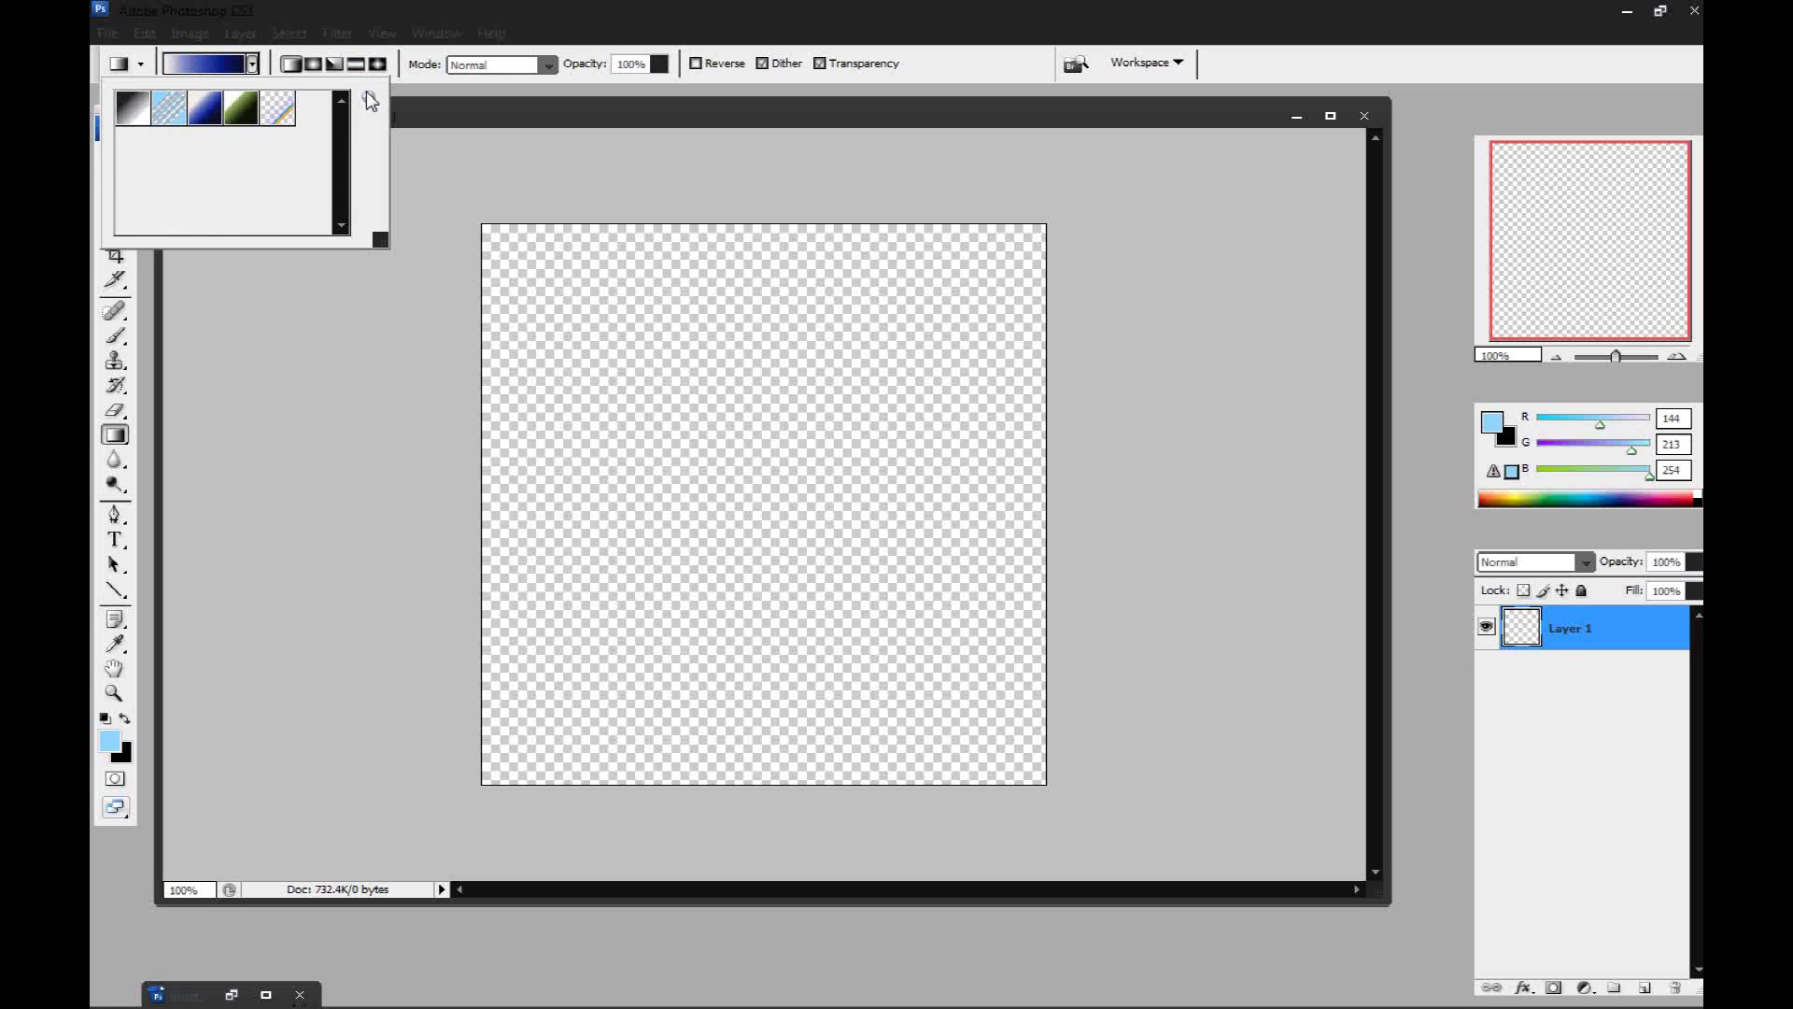
left_click(372, 94)
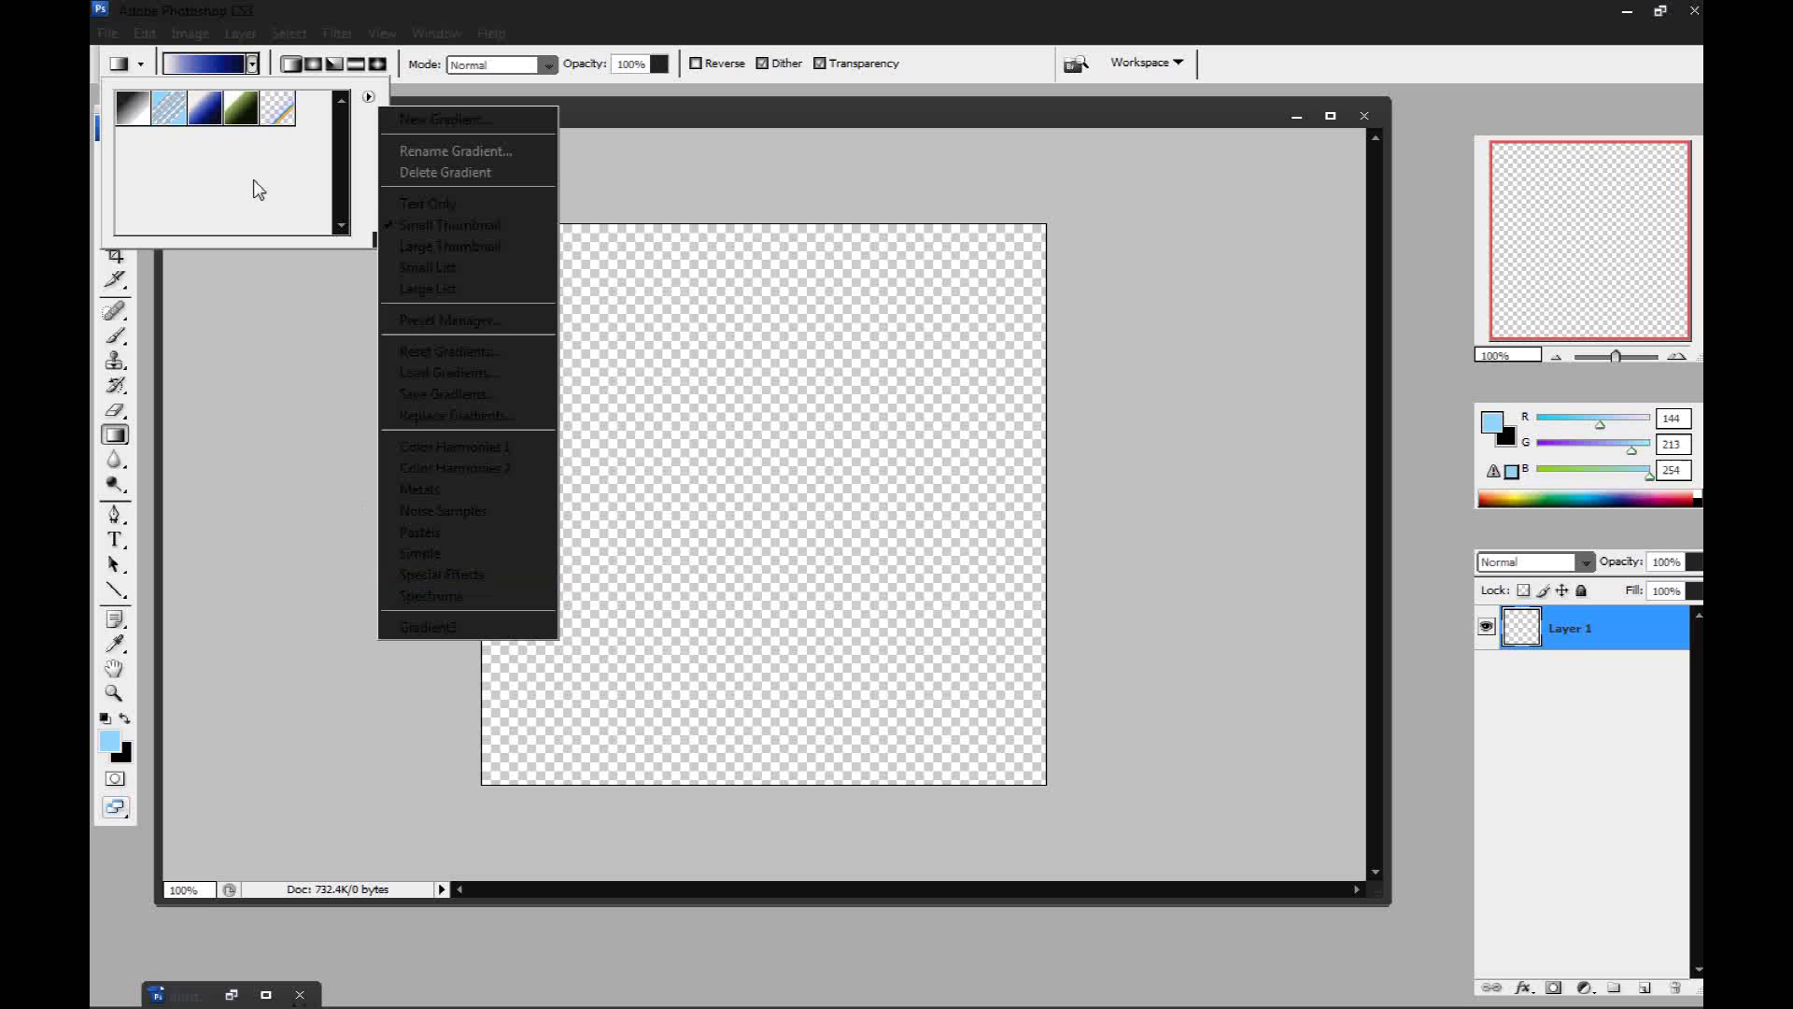
left_click(203, 107)
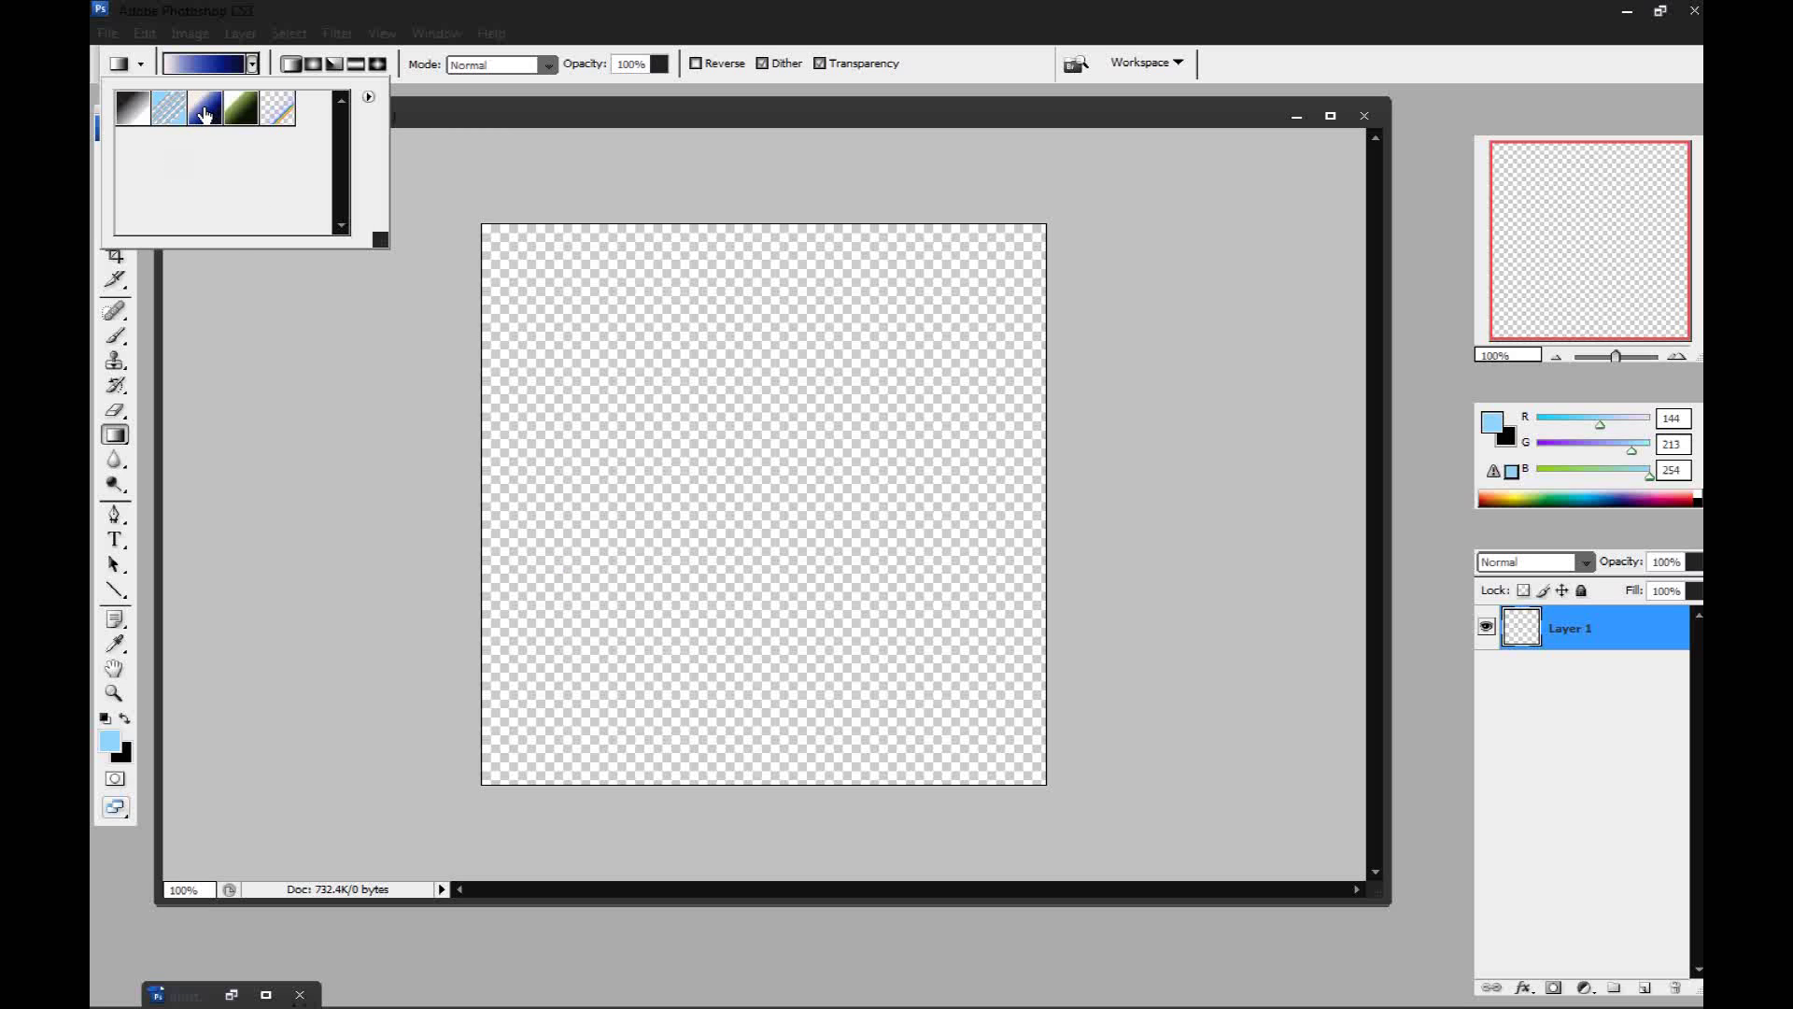
left_click(252, 66)
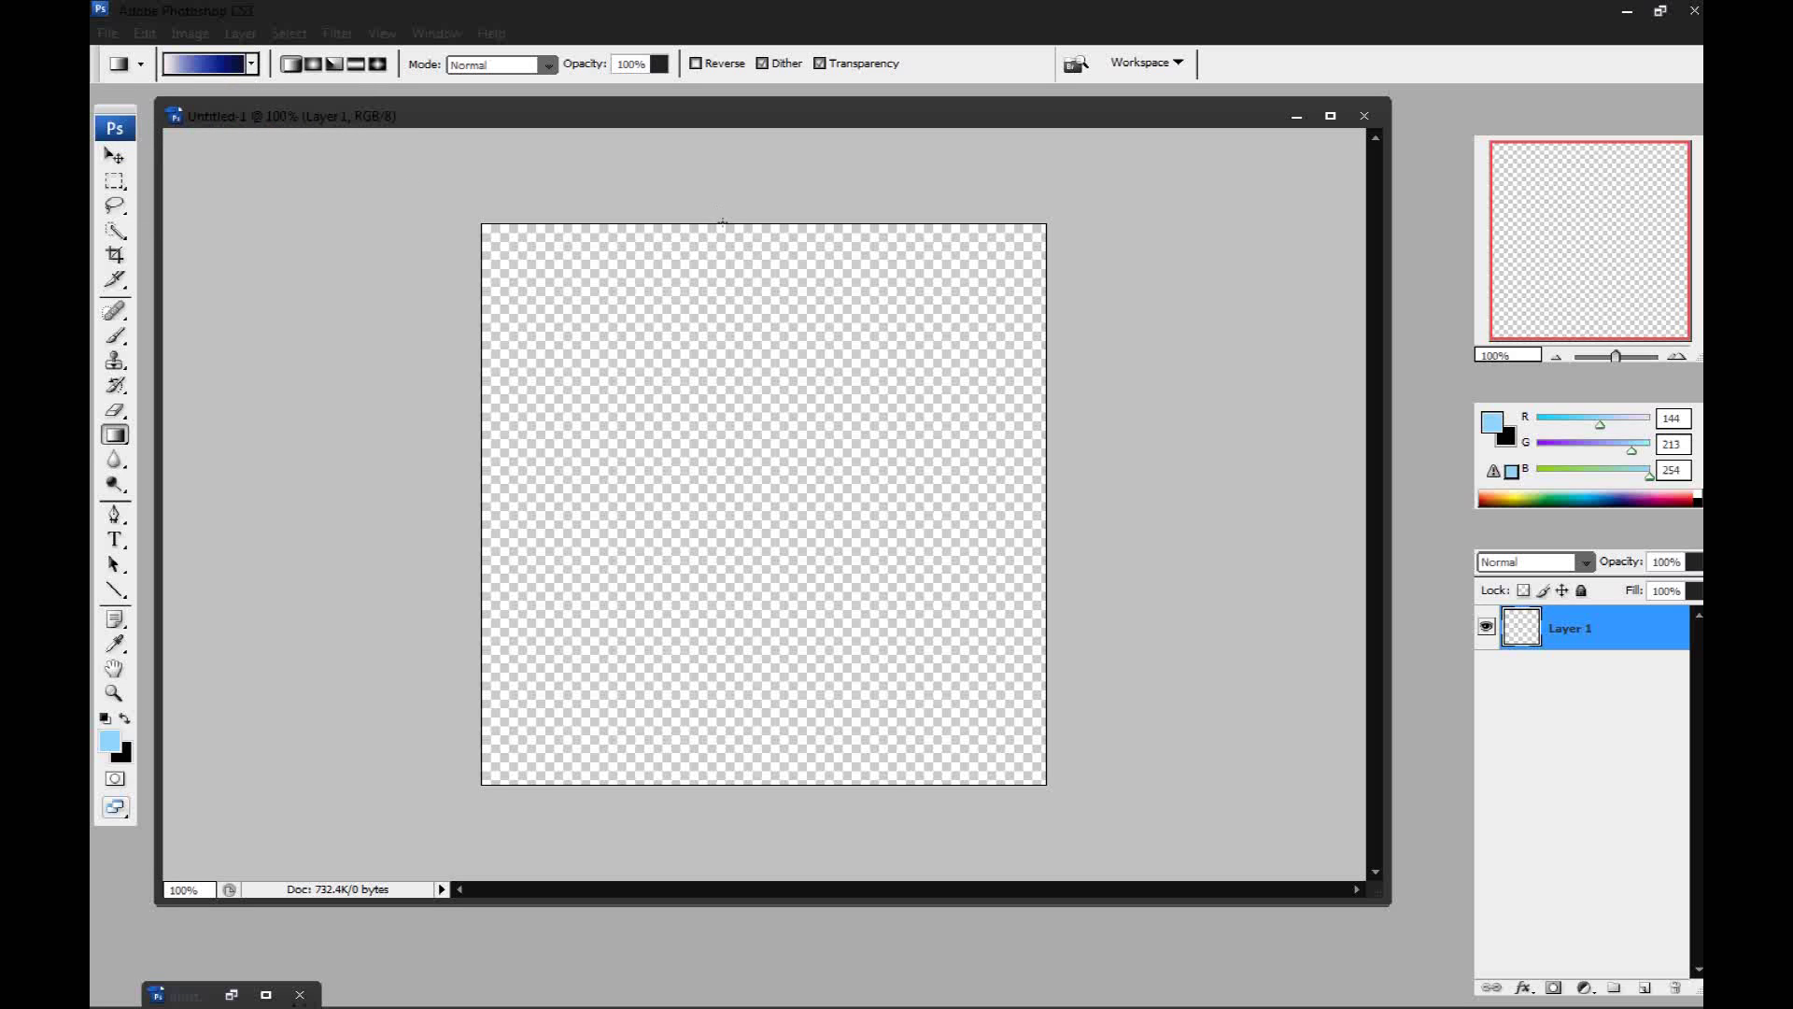
left_click_drag(723, 223, 722, 785)
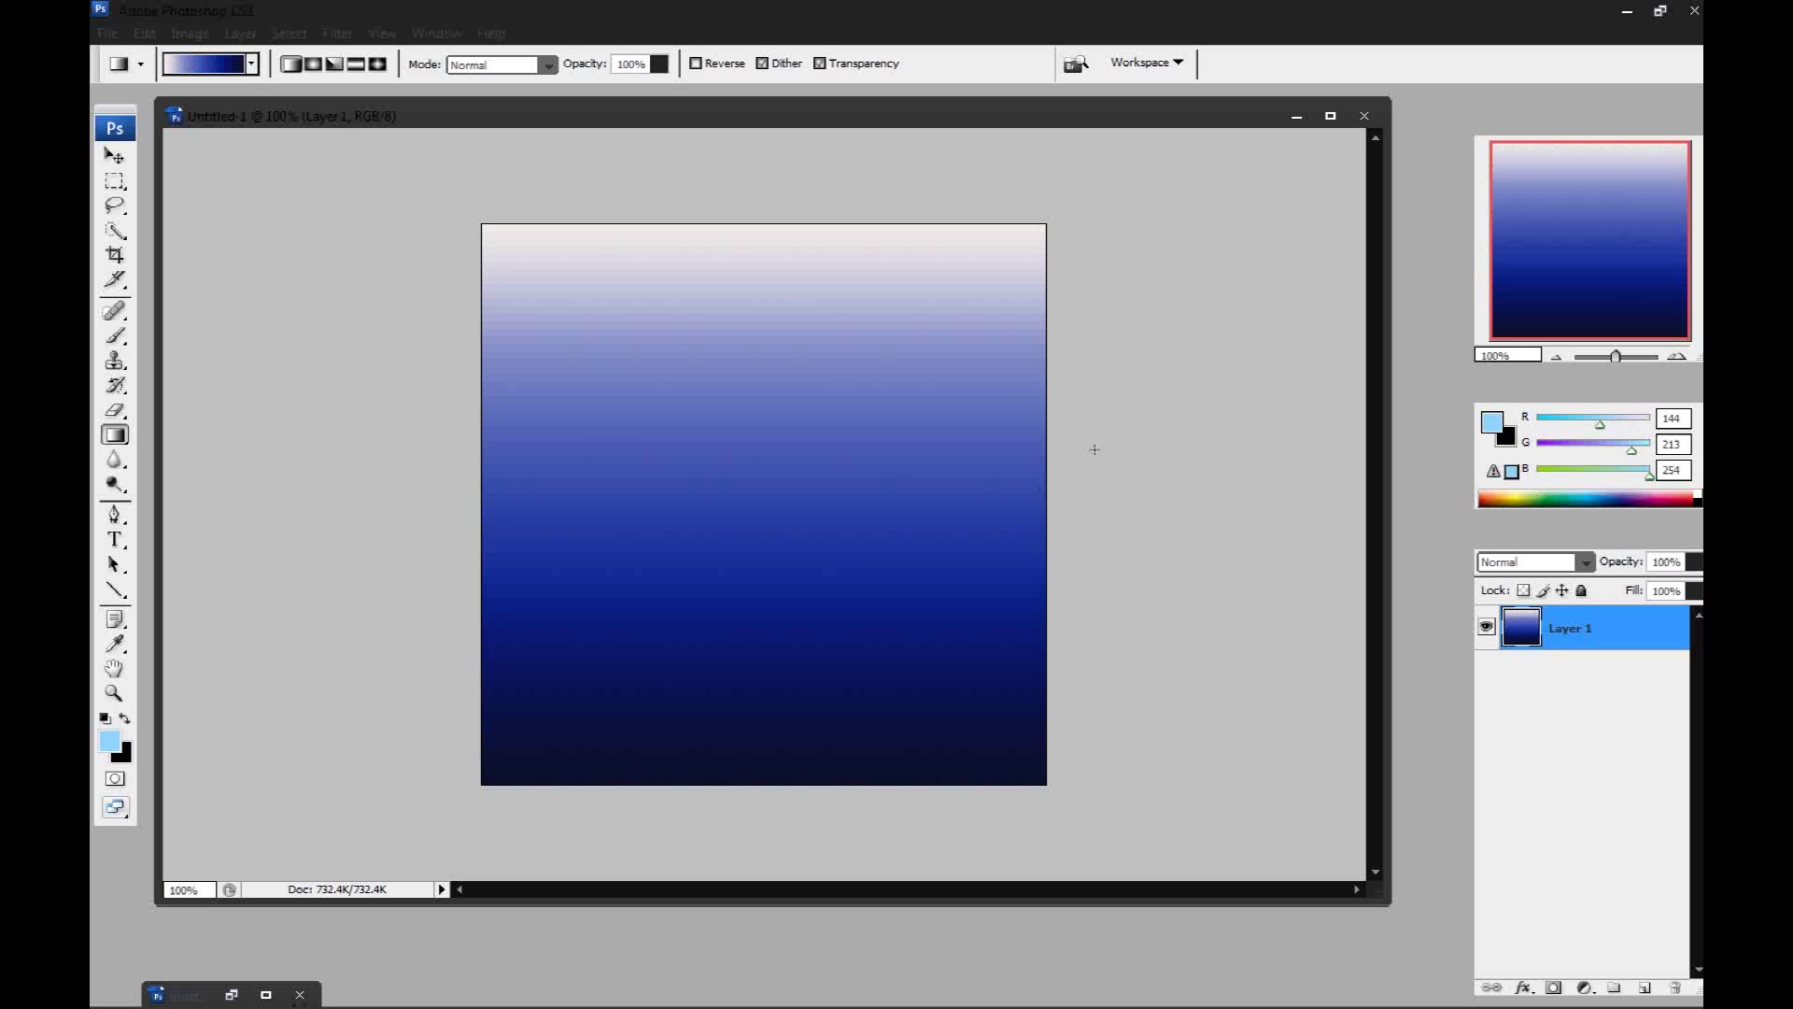
- Apply Filter > Distort > Ripple with Amount 999 and Size Medium
left_click(338, 34)
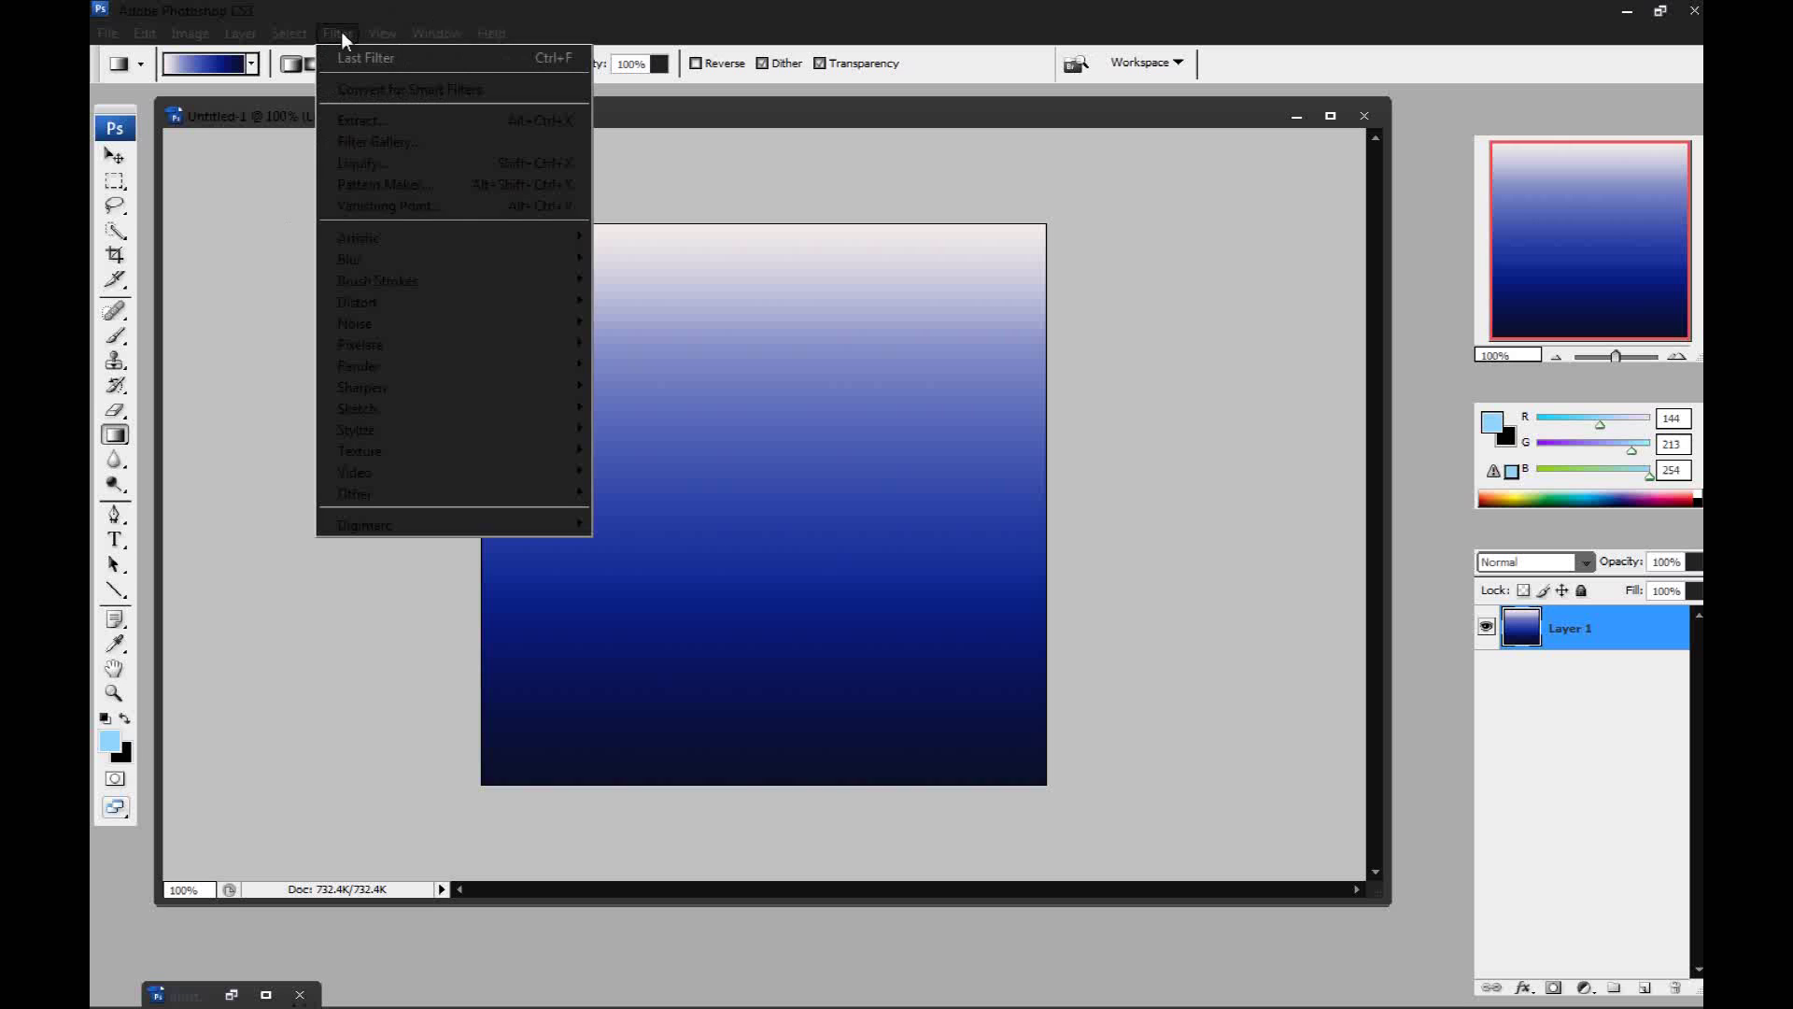
mouse_move(521, 299)
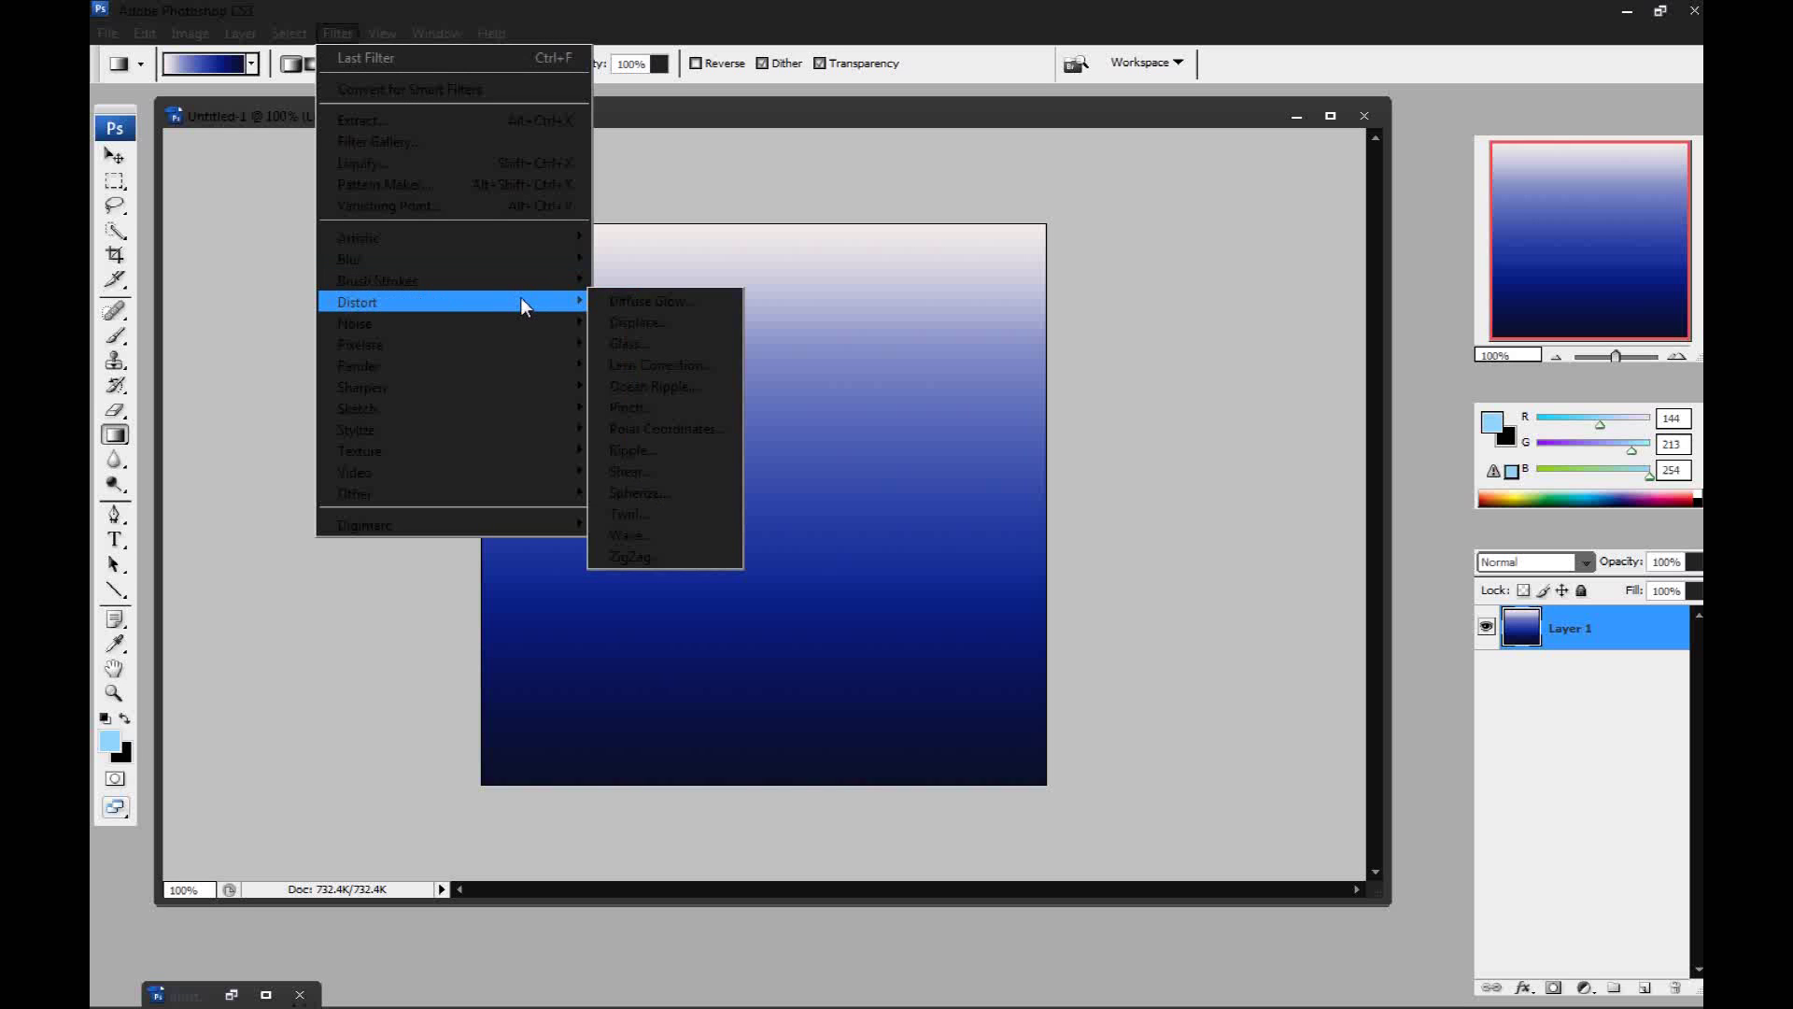
left_click(661, 446)
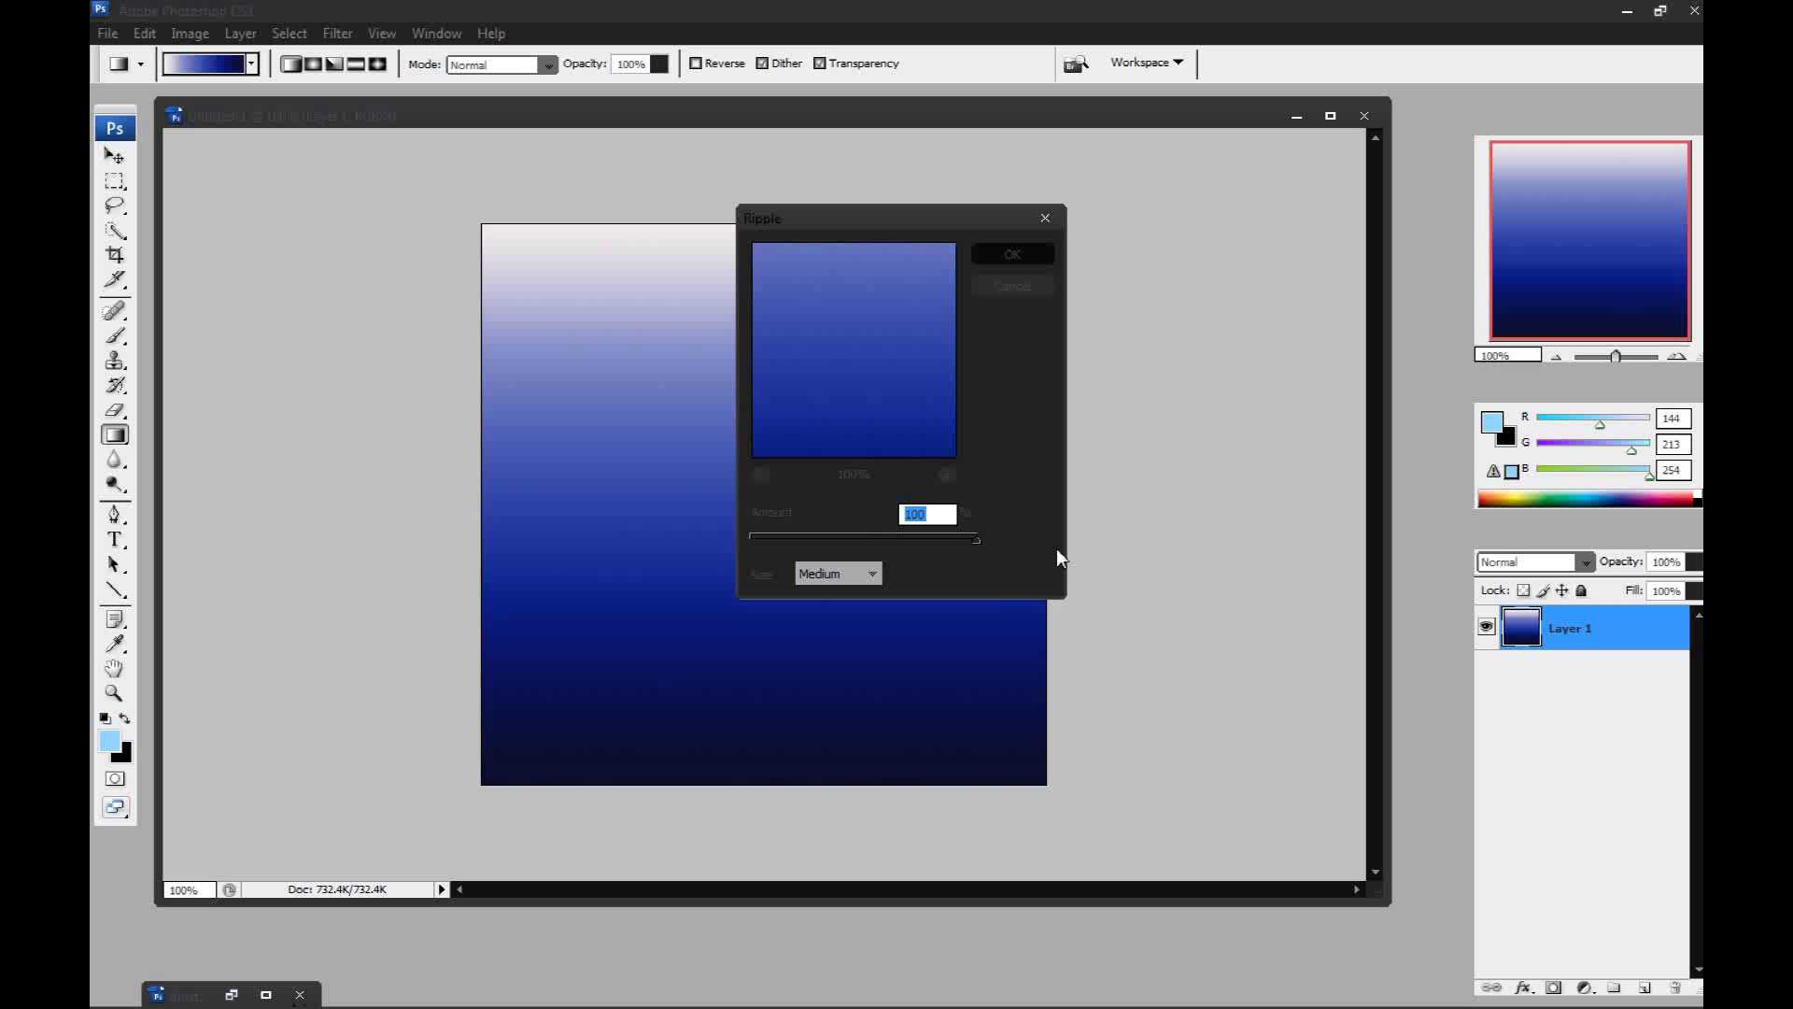
type("999")
left_click(1025, 250)
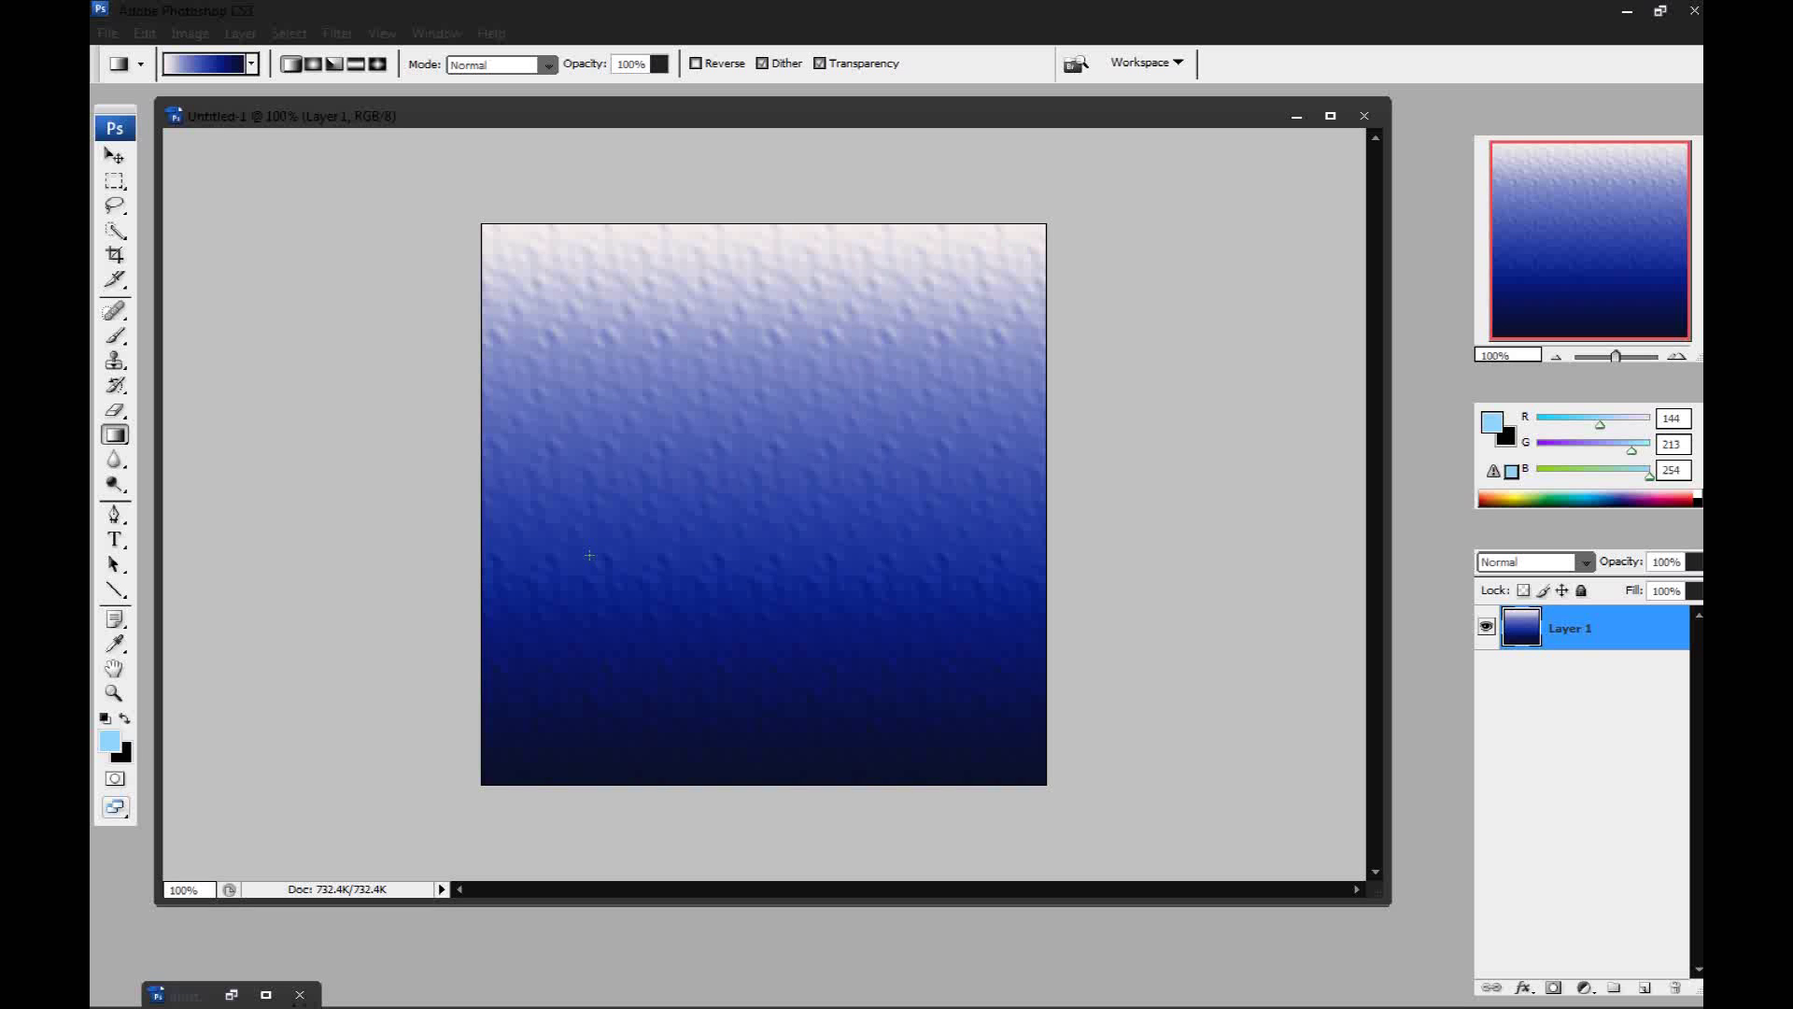
- Apply Filter > Distort > Polar Coordinates using Rectangular to Polar
left_click(340, 34)
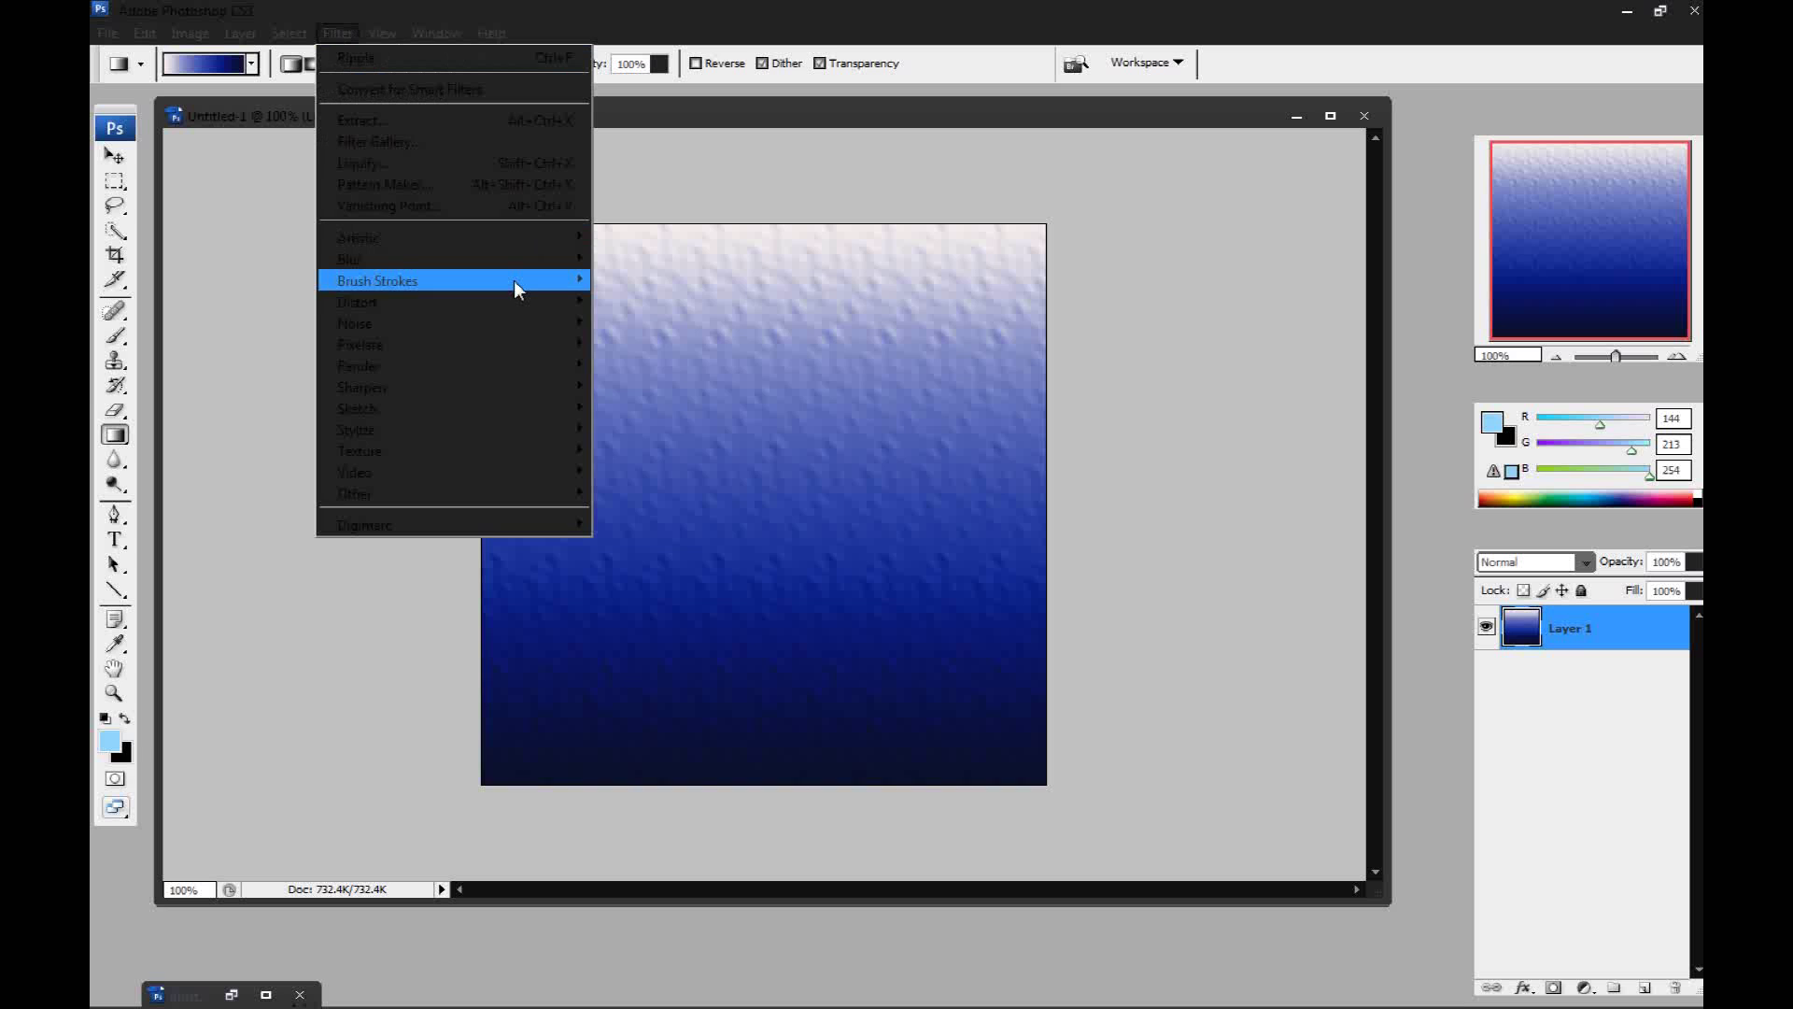
mouse_move(549, 306)
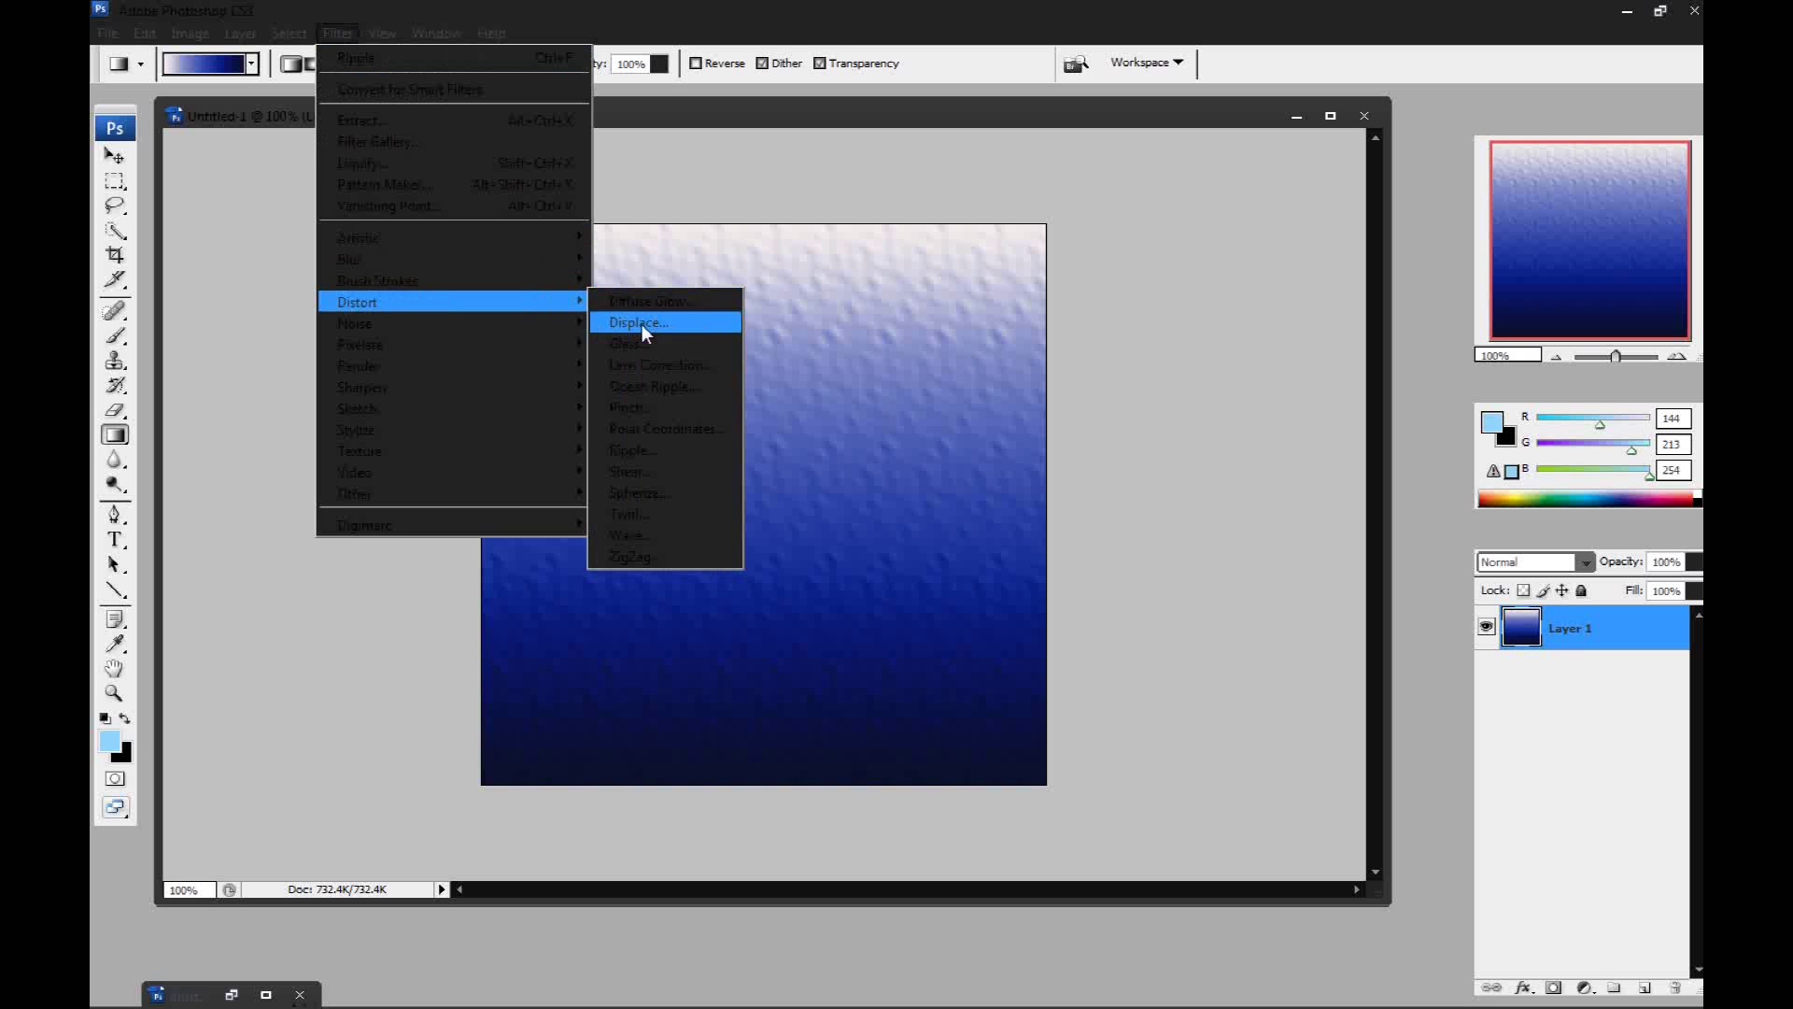
left_click(691, 428)
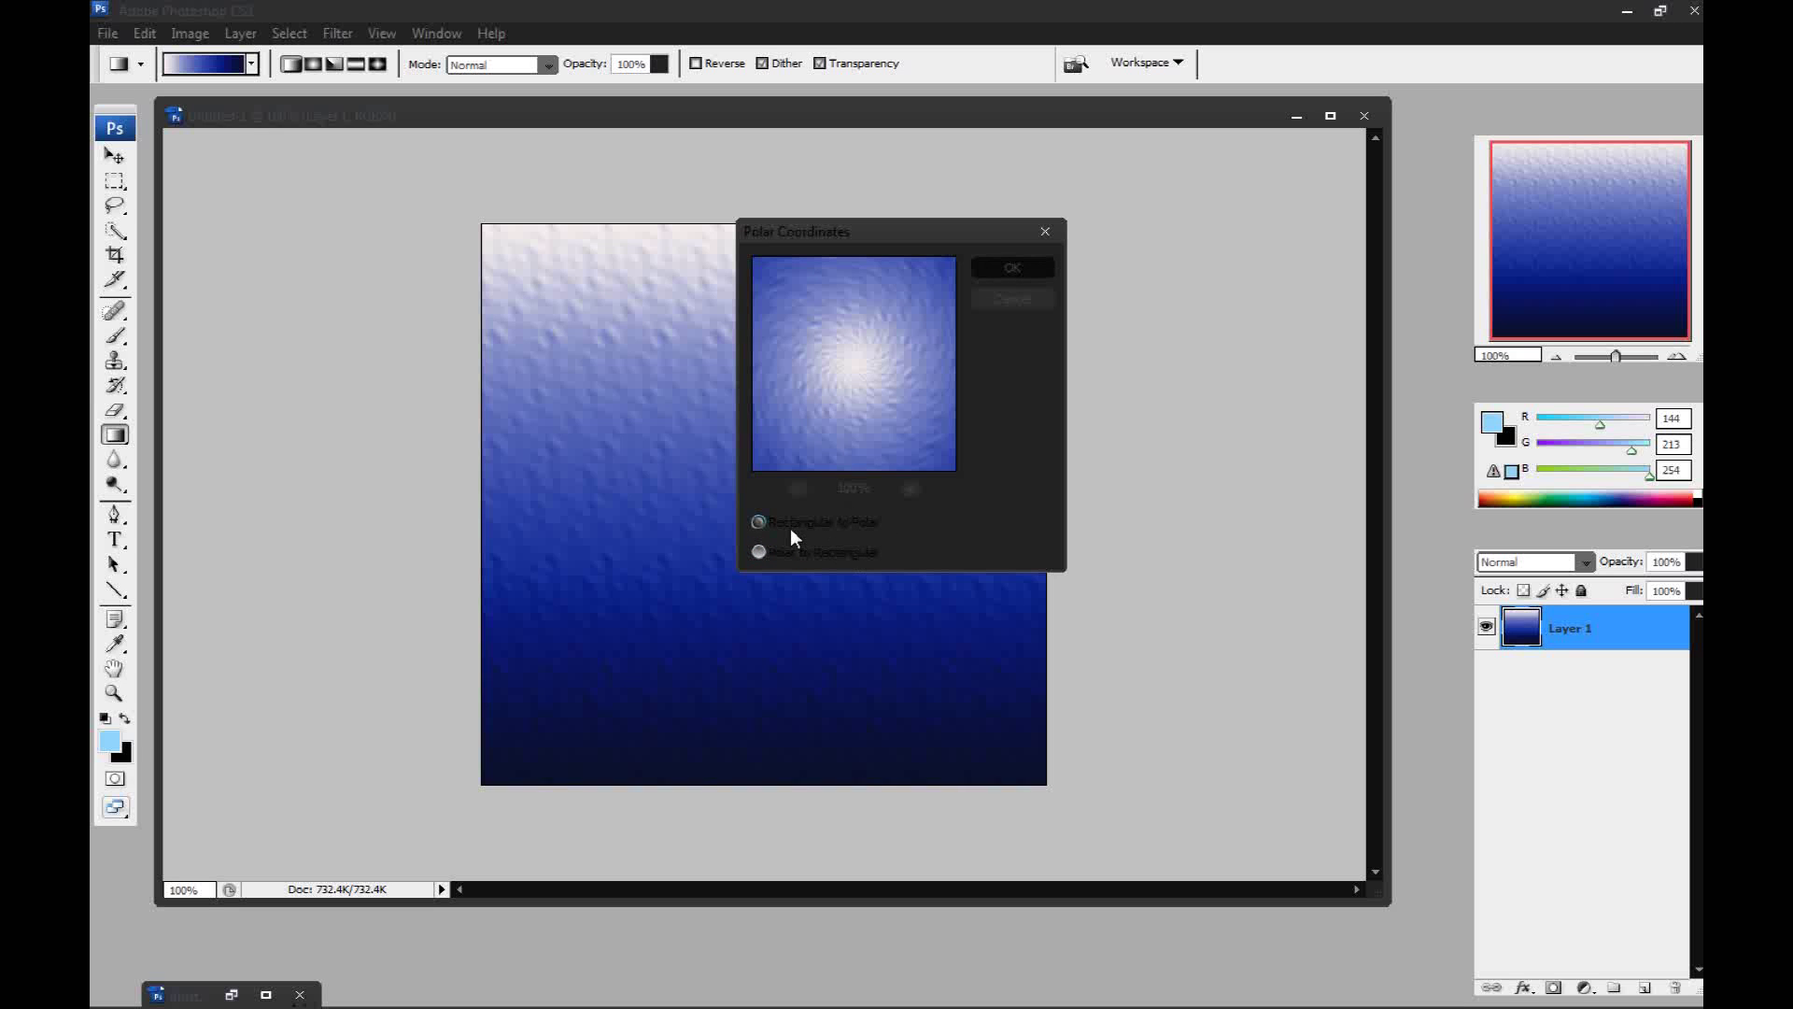
left_click(1016, 270)
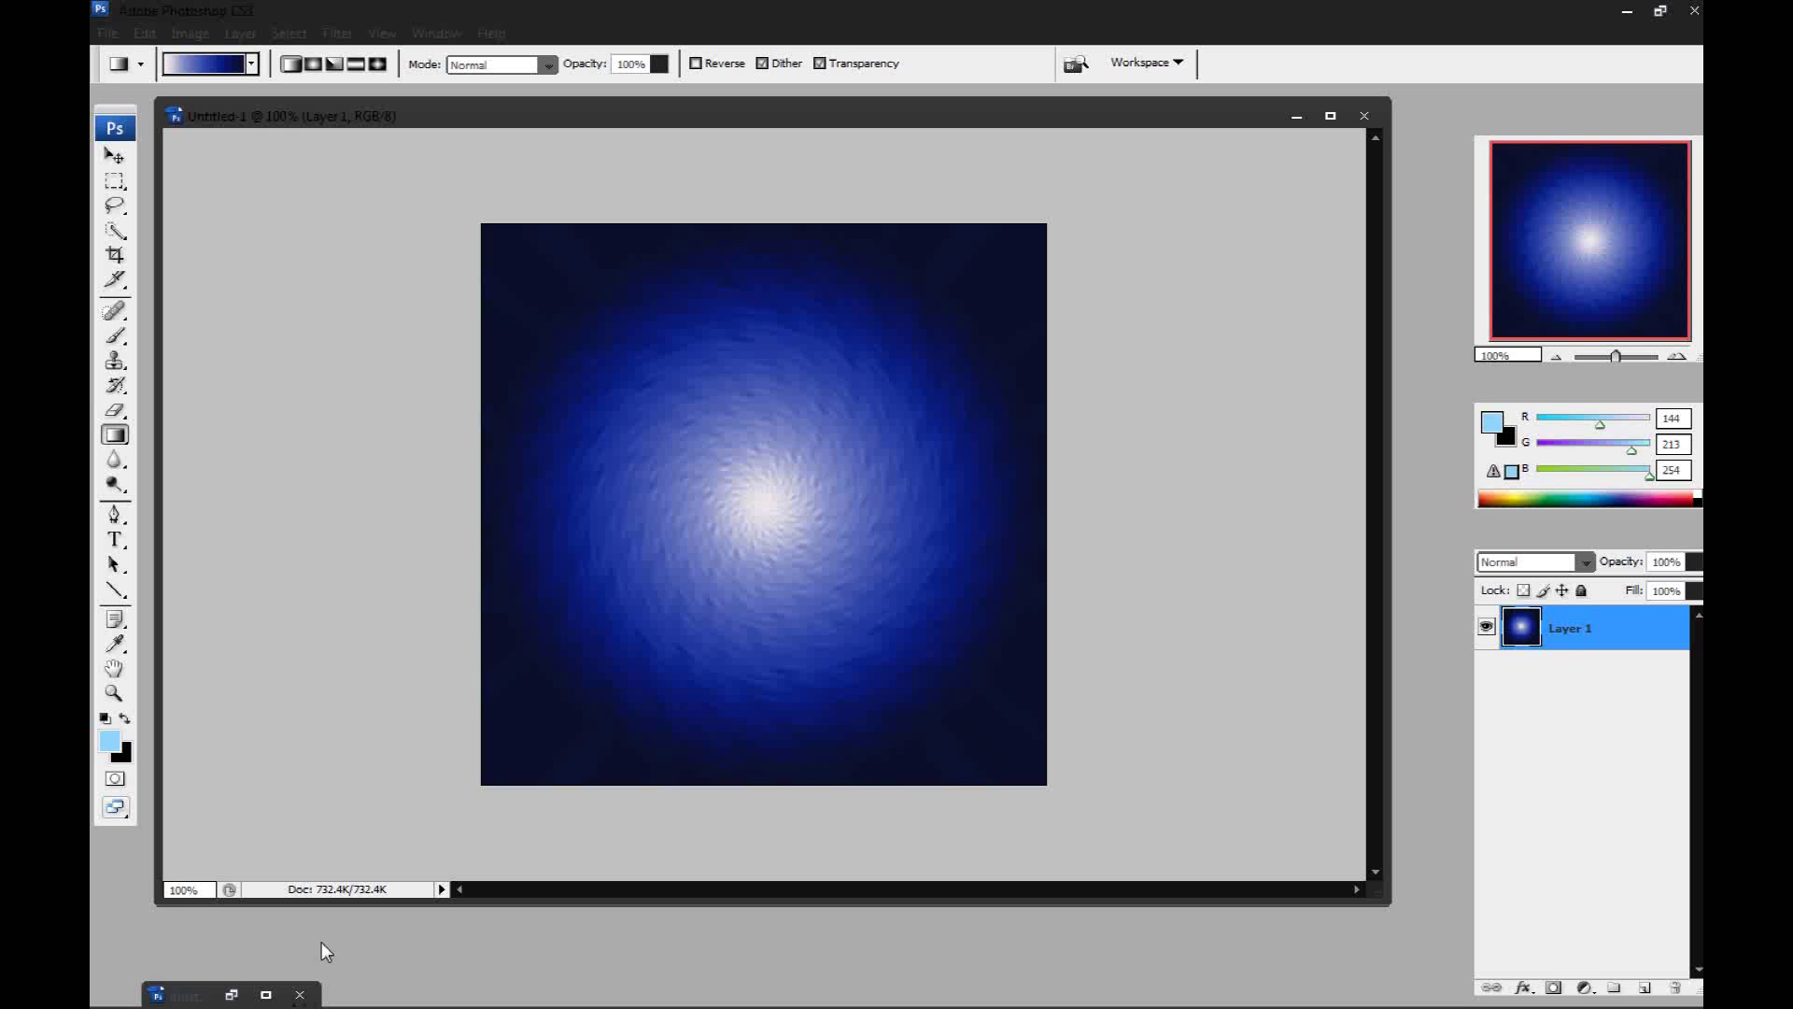
- Check itjustmakessense.jpg, minimize it, and select the green-to-black gradient preset
left_click(231, 995)
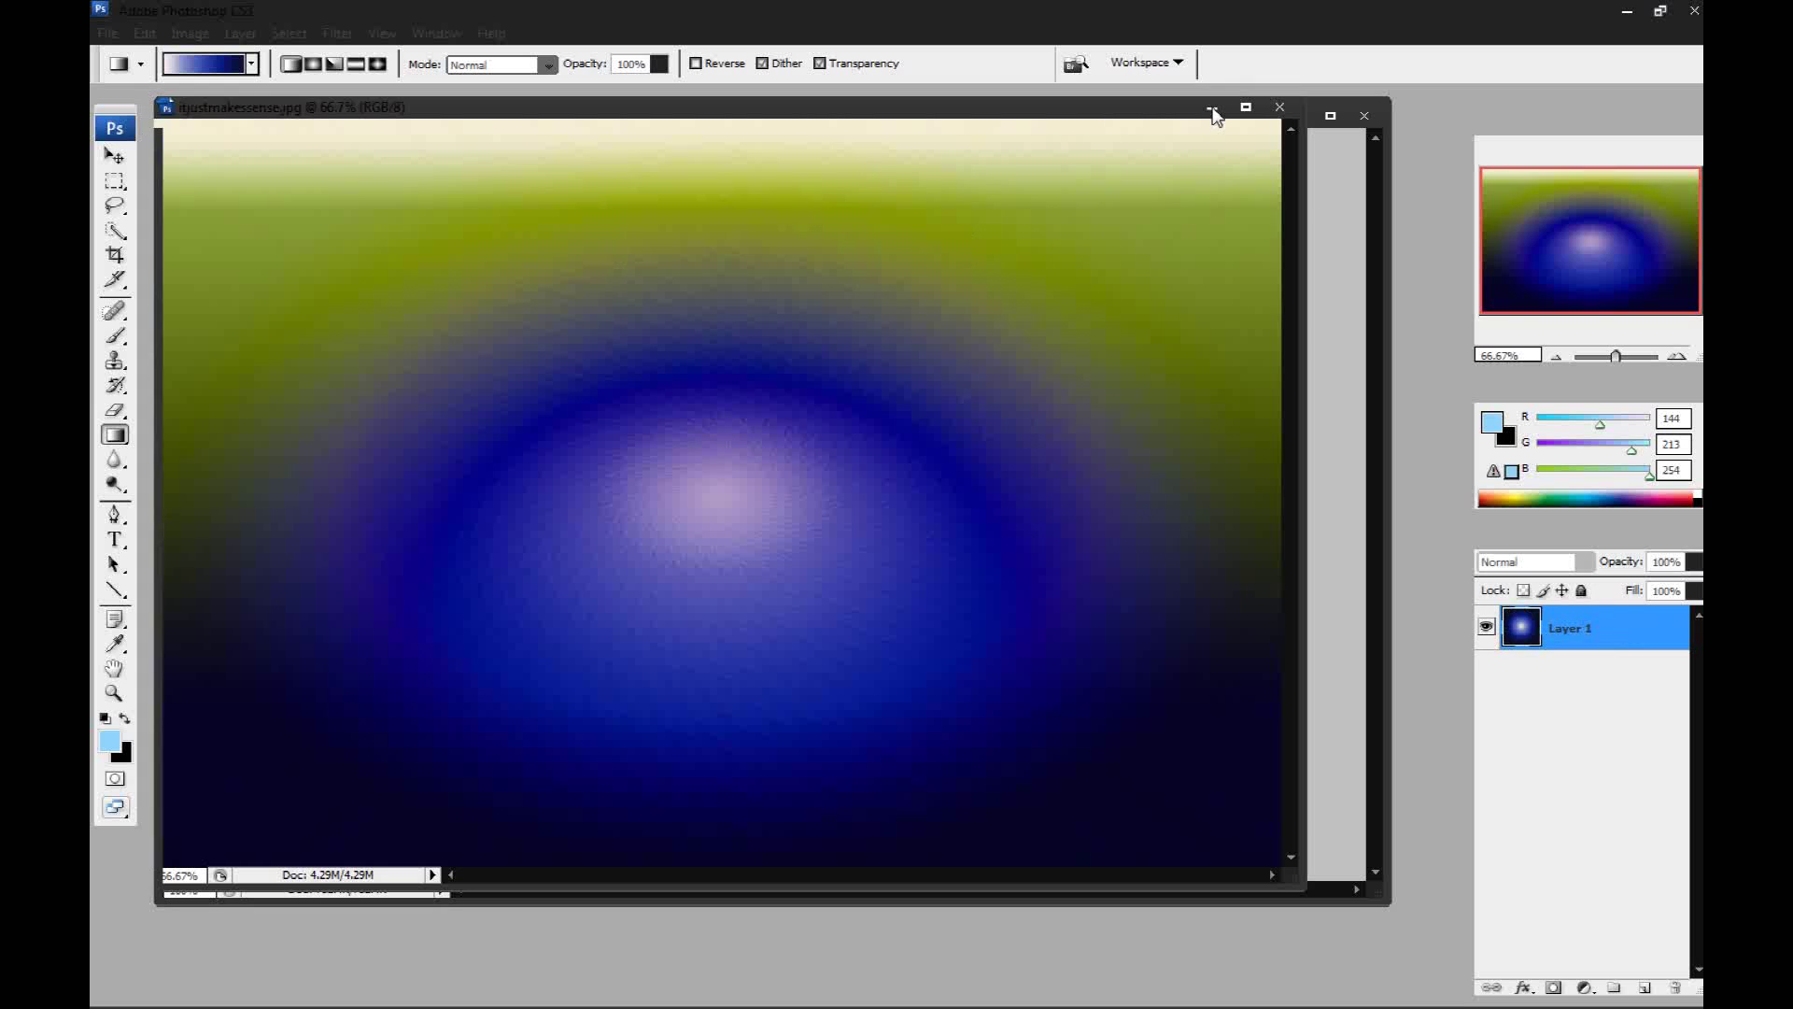
left_click(1212, 109)
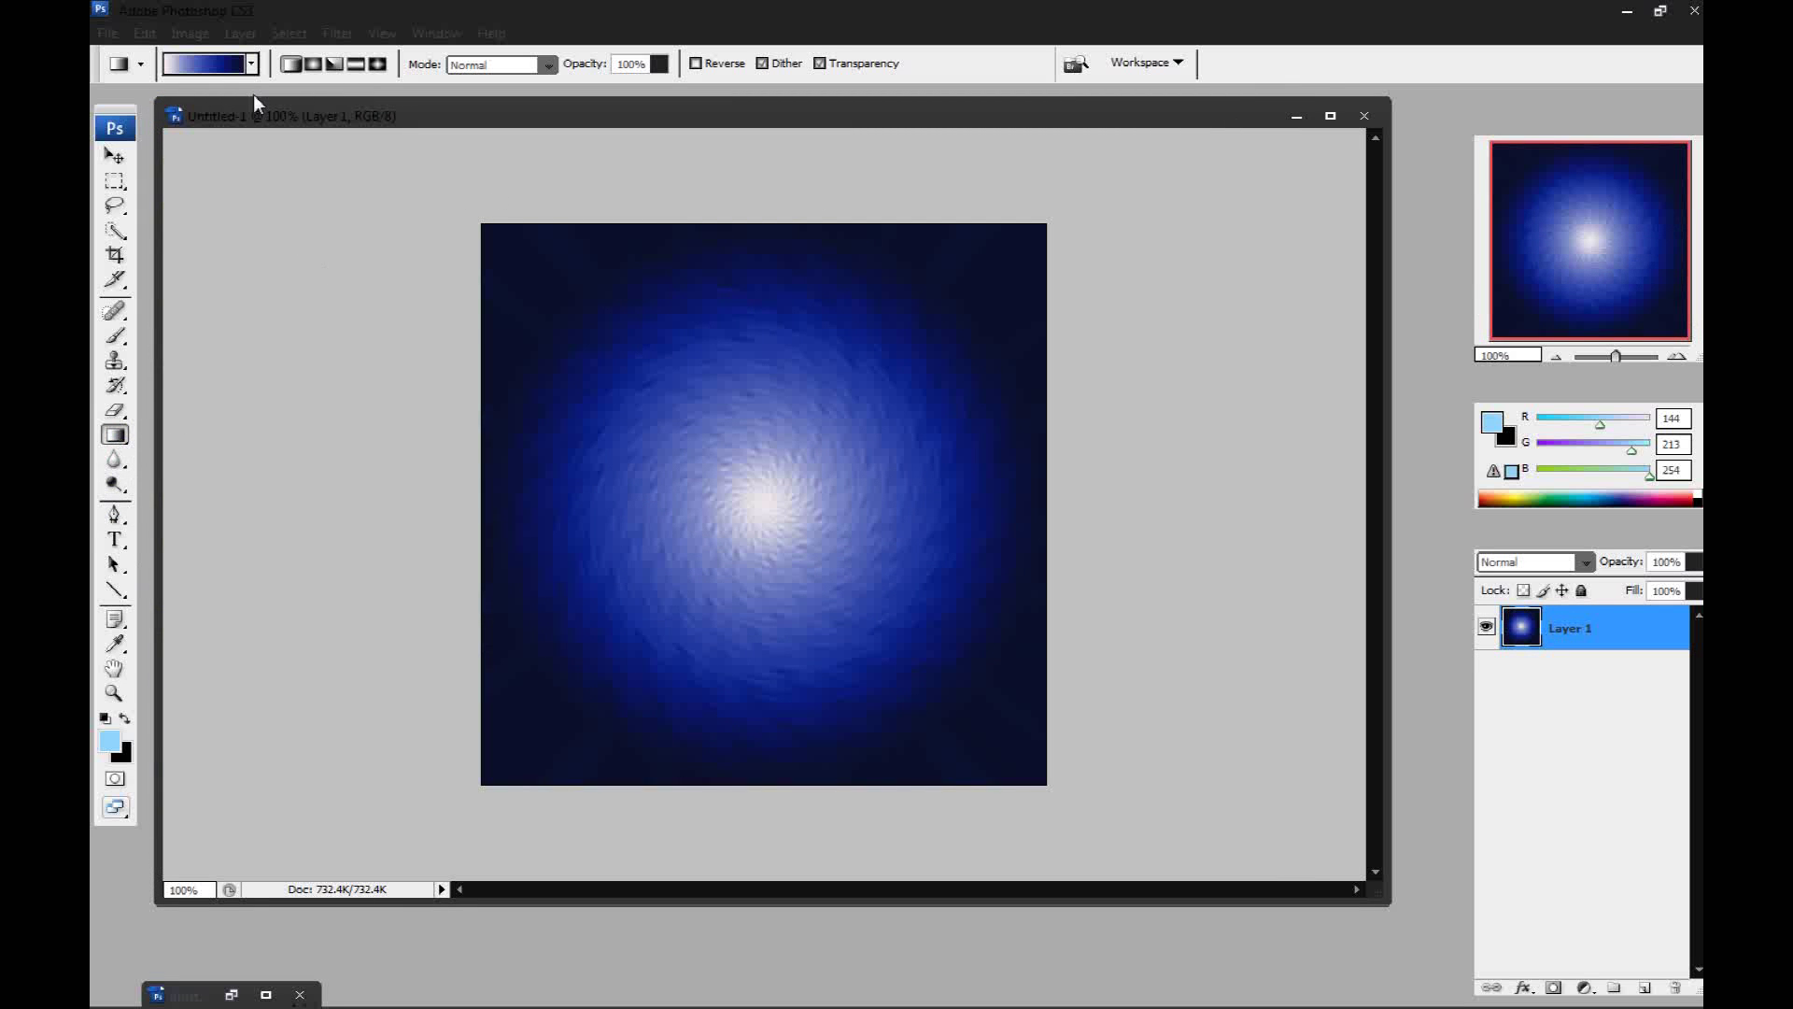
left_click(252, 64)
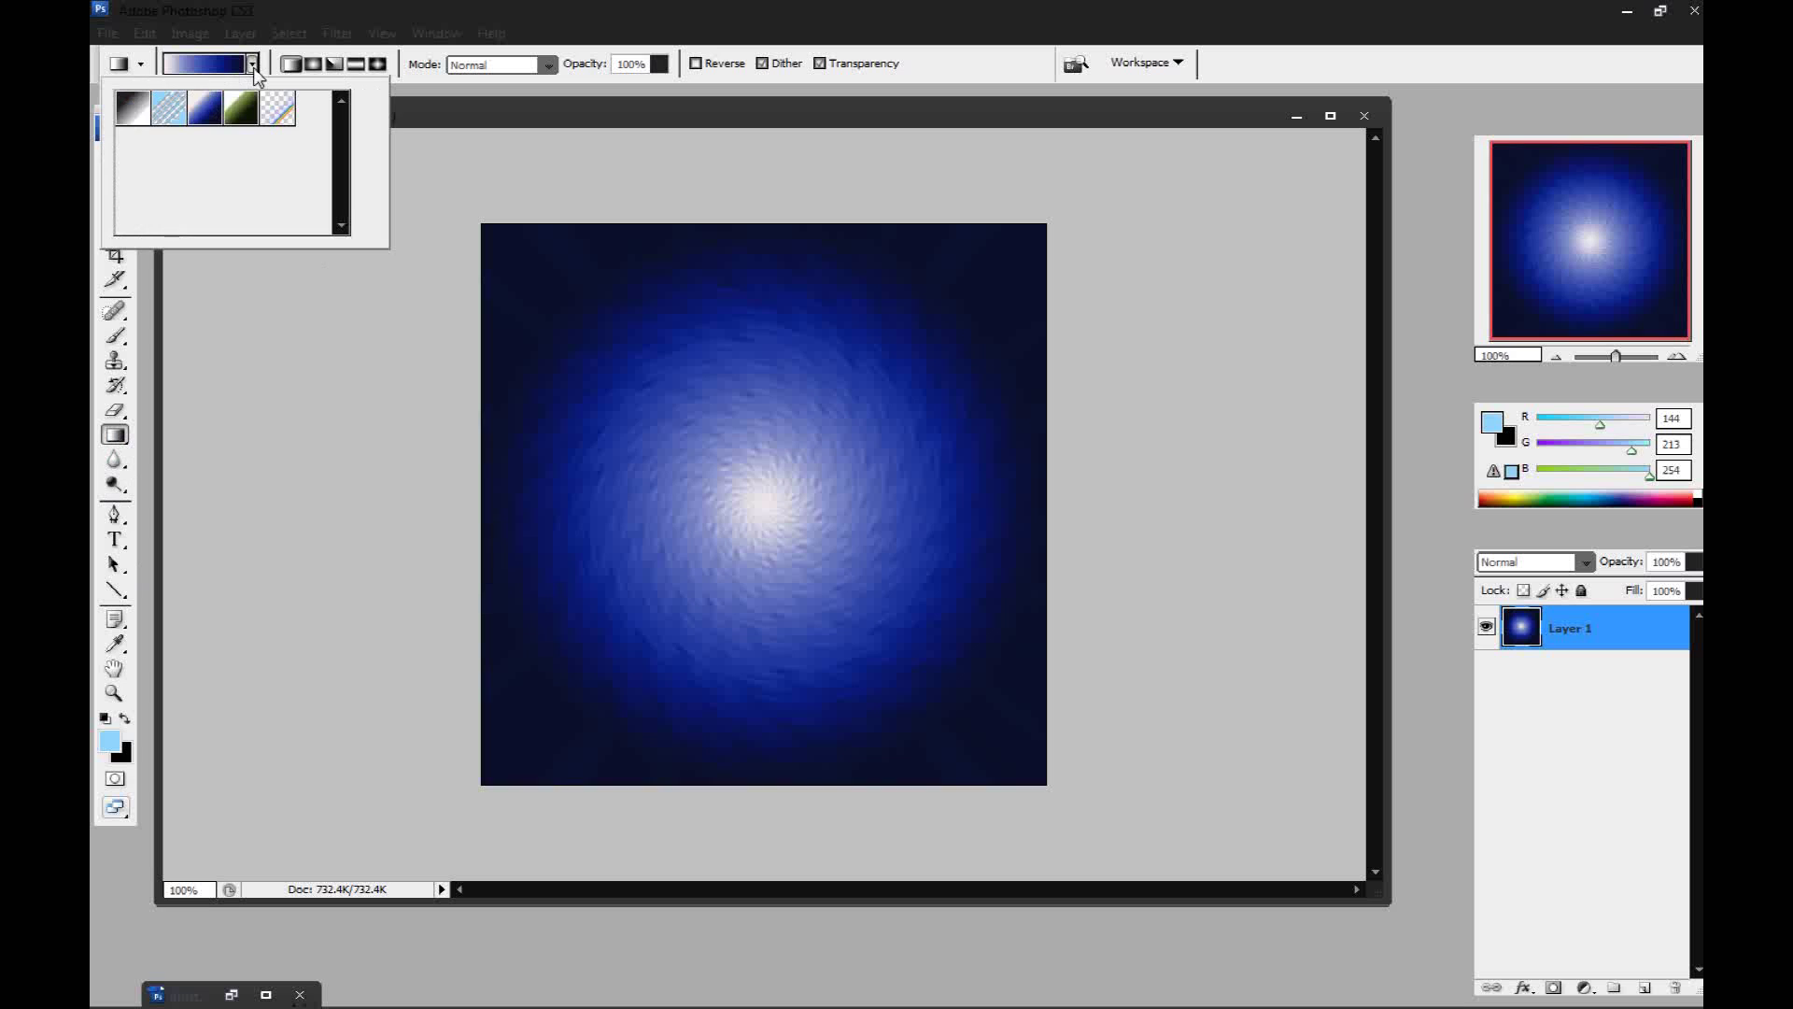
left_click(247, 115)
left_click(251, 66)
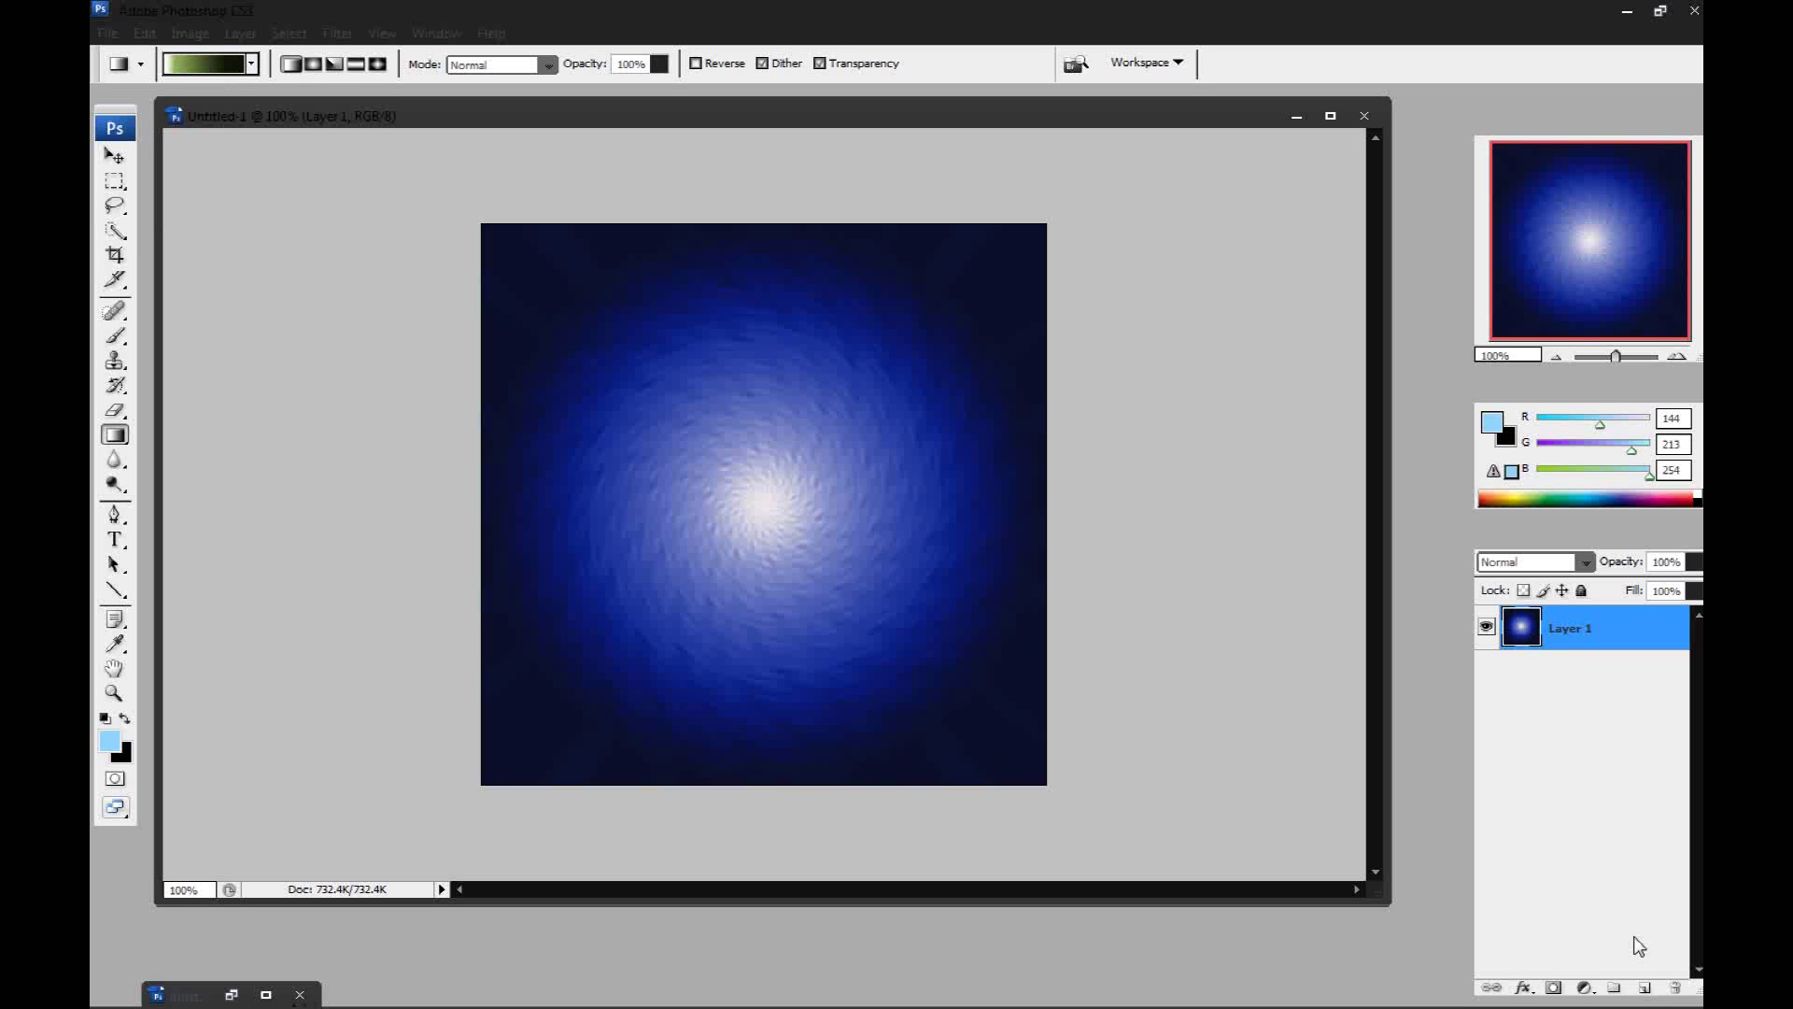
- Add Layer 2 and fill it with a top-to-bottom green-to-black gradient
left_click(1646, 988)
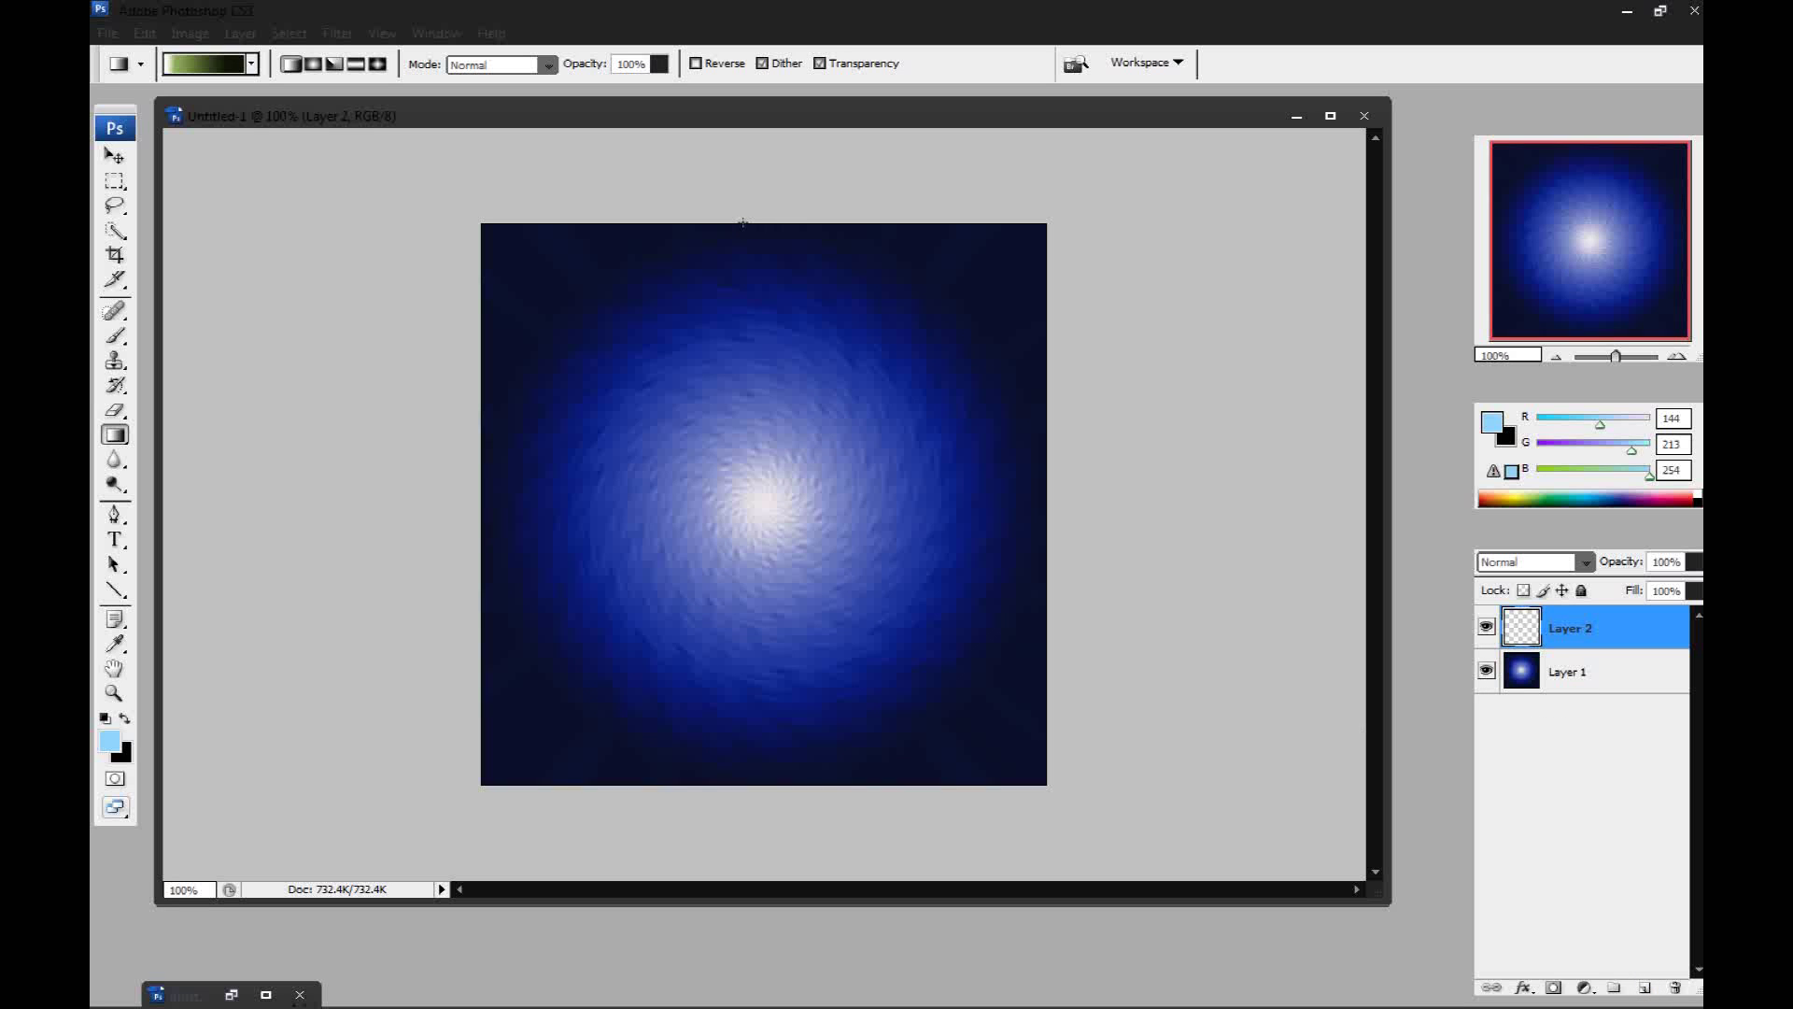
left_click_drag(743, 223, 746, 789)
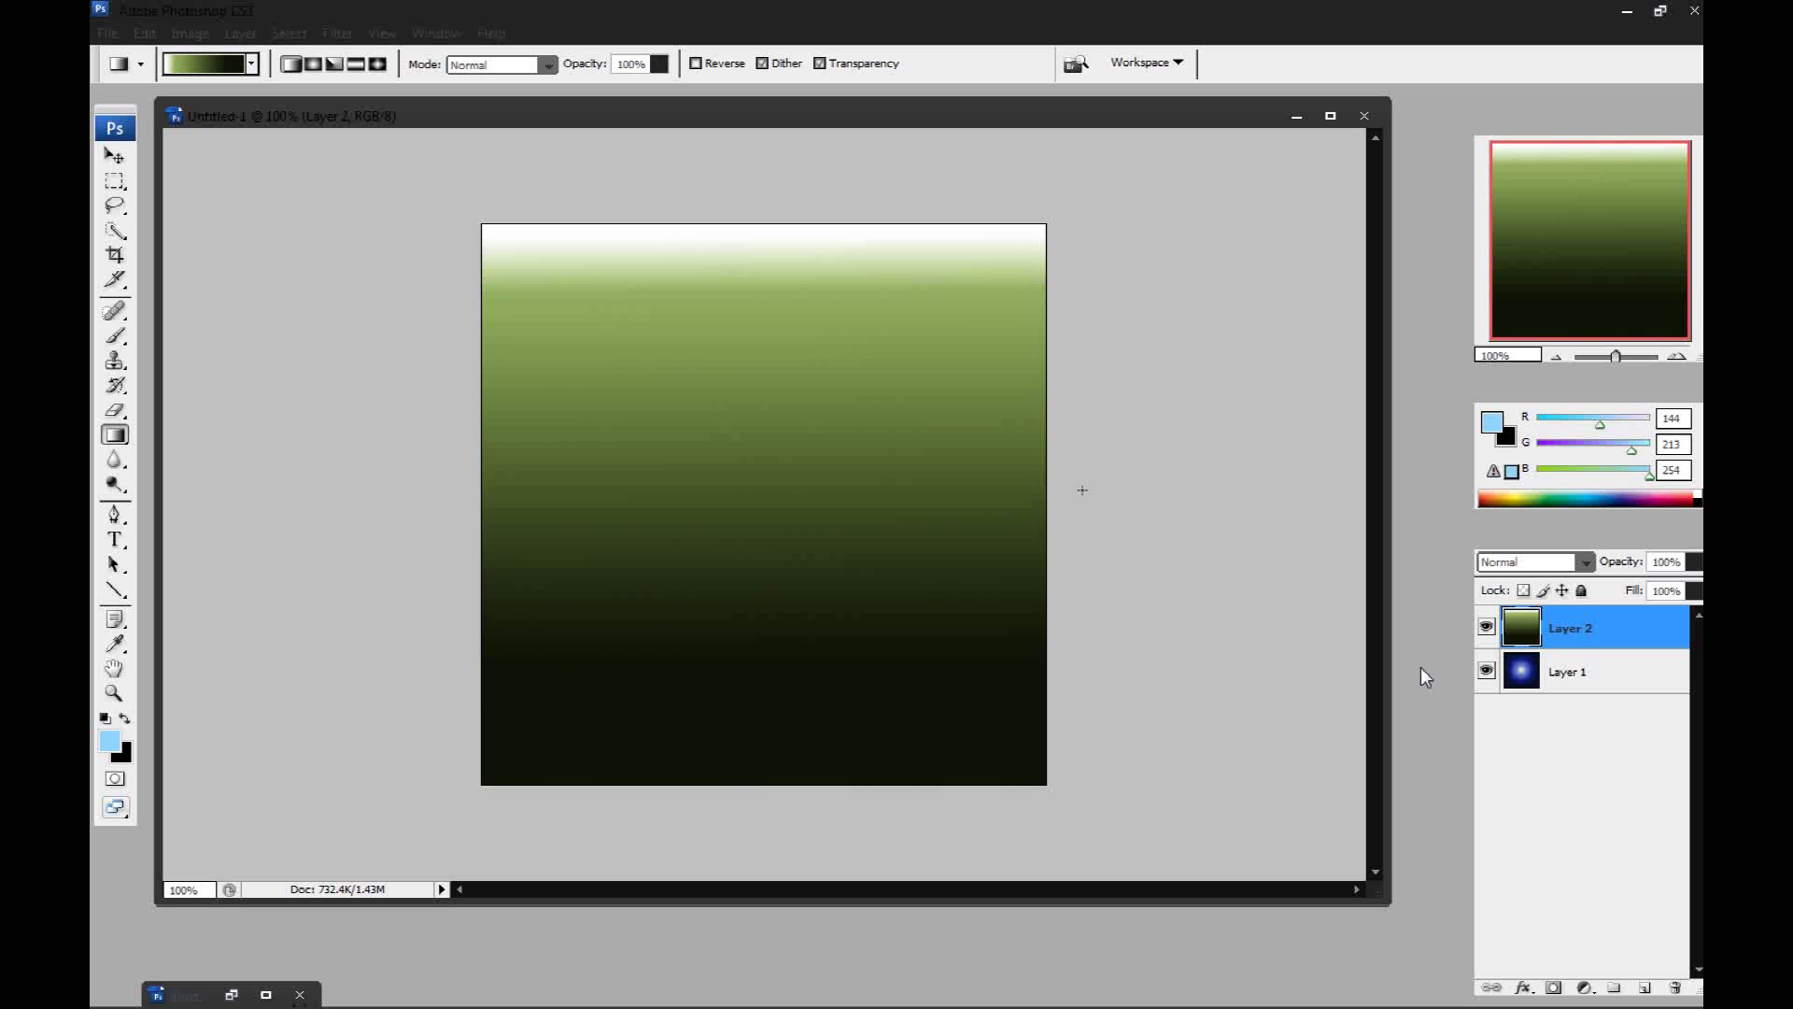
left_click(1587, 564)
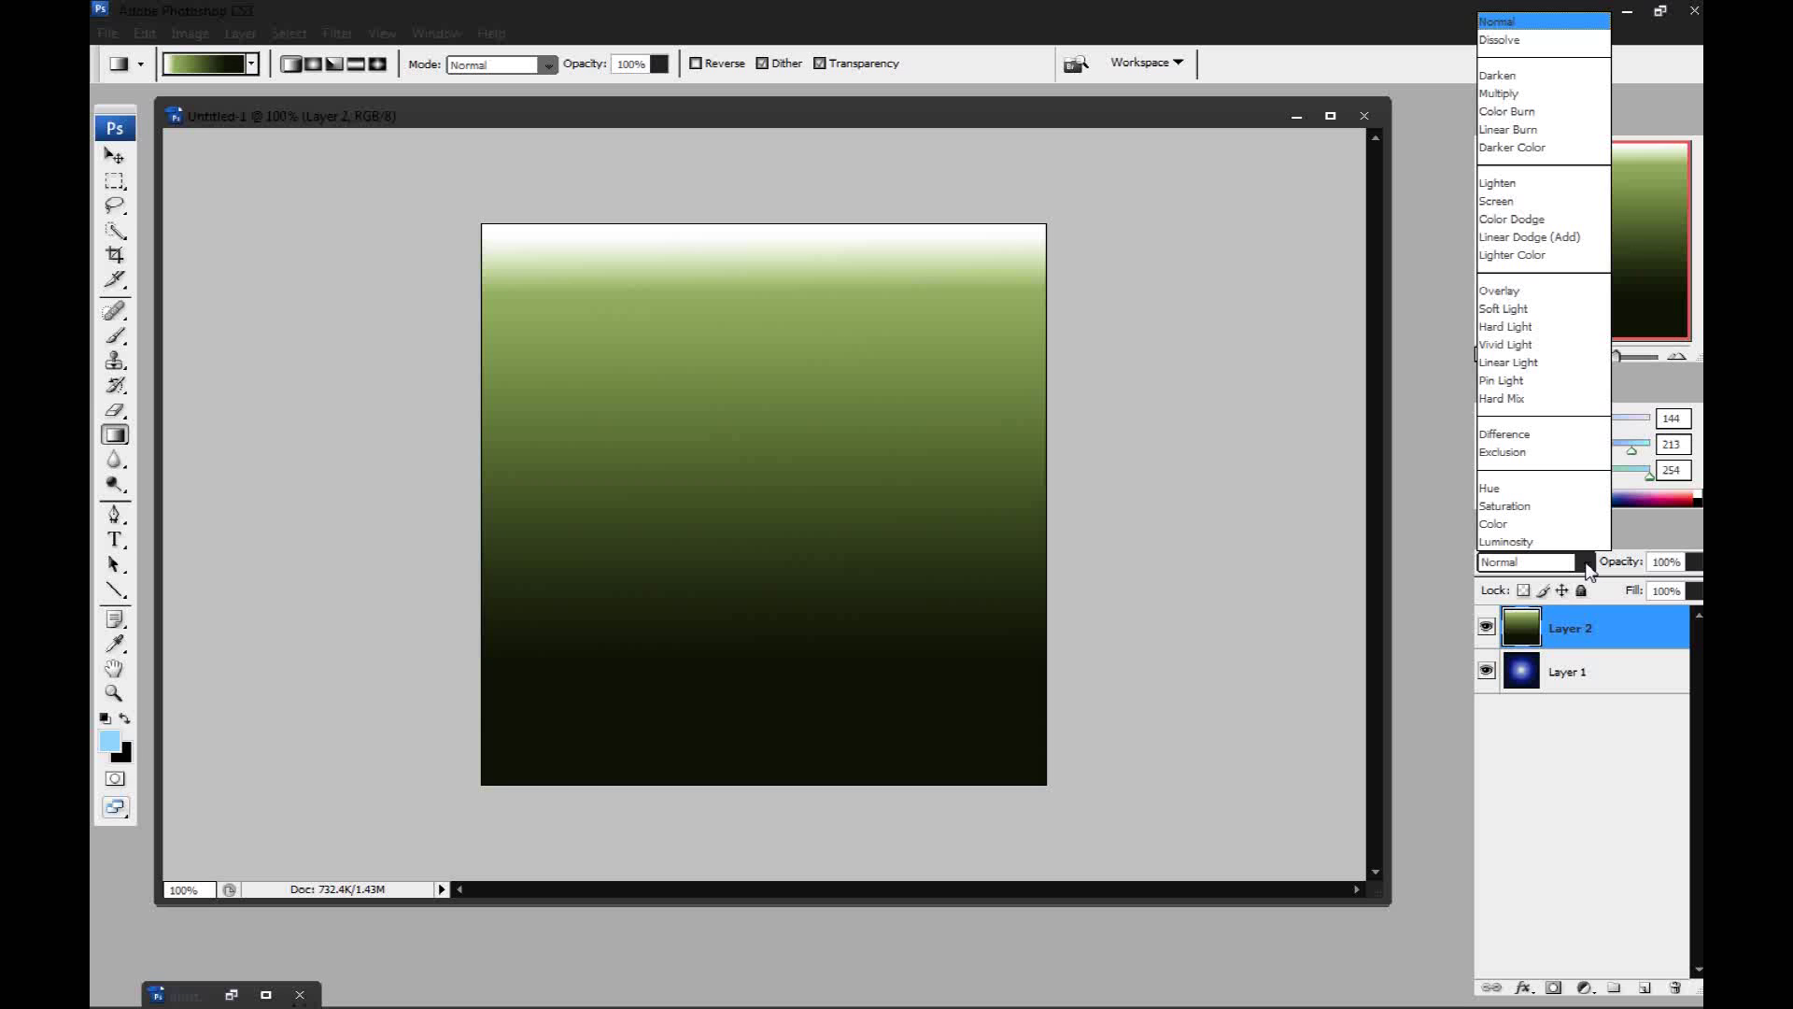
- Set Layer 2's blend mode to Difference
left_click(1581, 436)
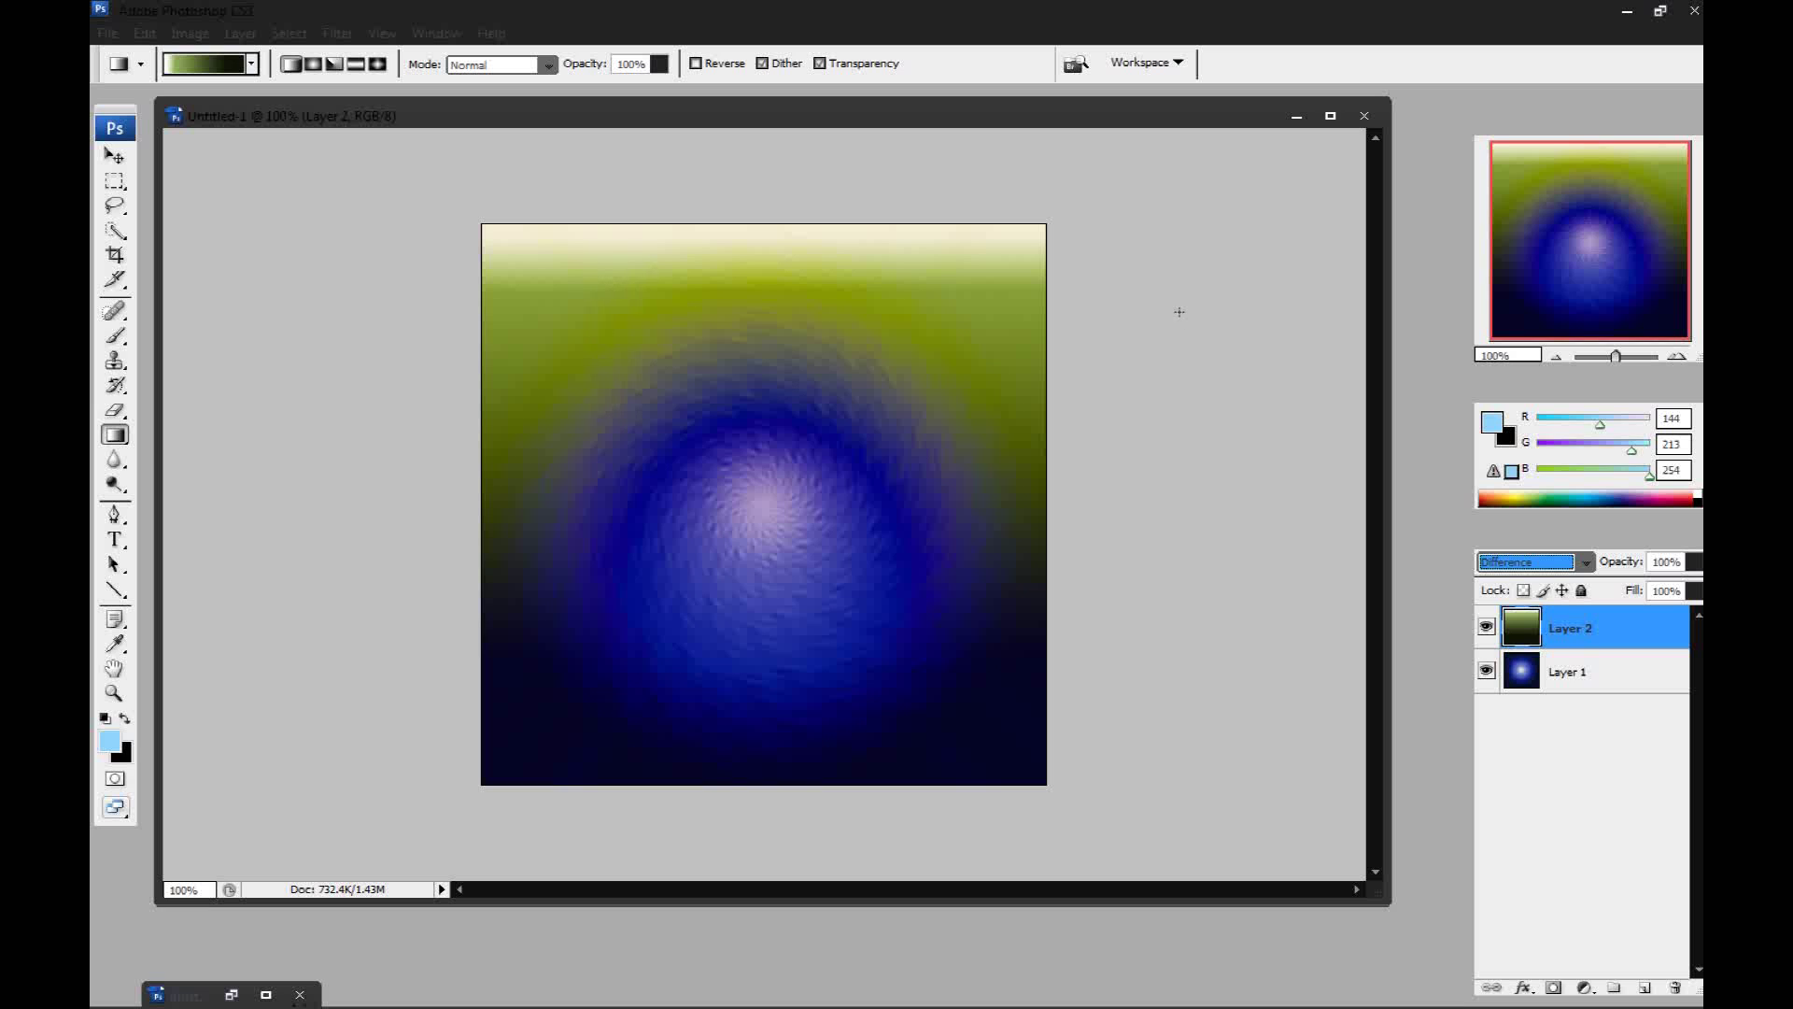
- Commit the blend mode, then minimize the Untitled-1 window and Photoshop
key("Return")
left_click(1296, 117)
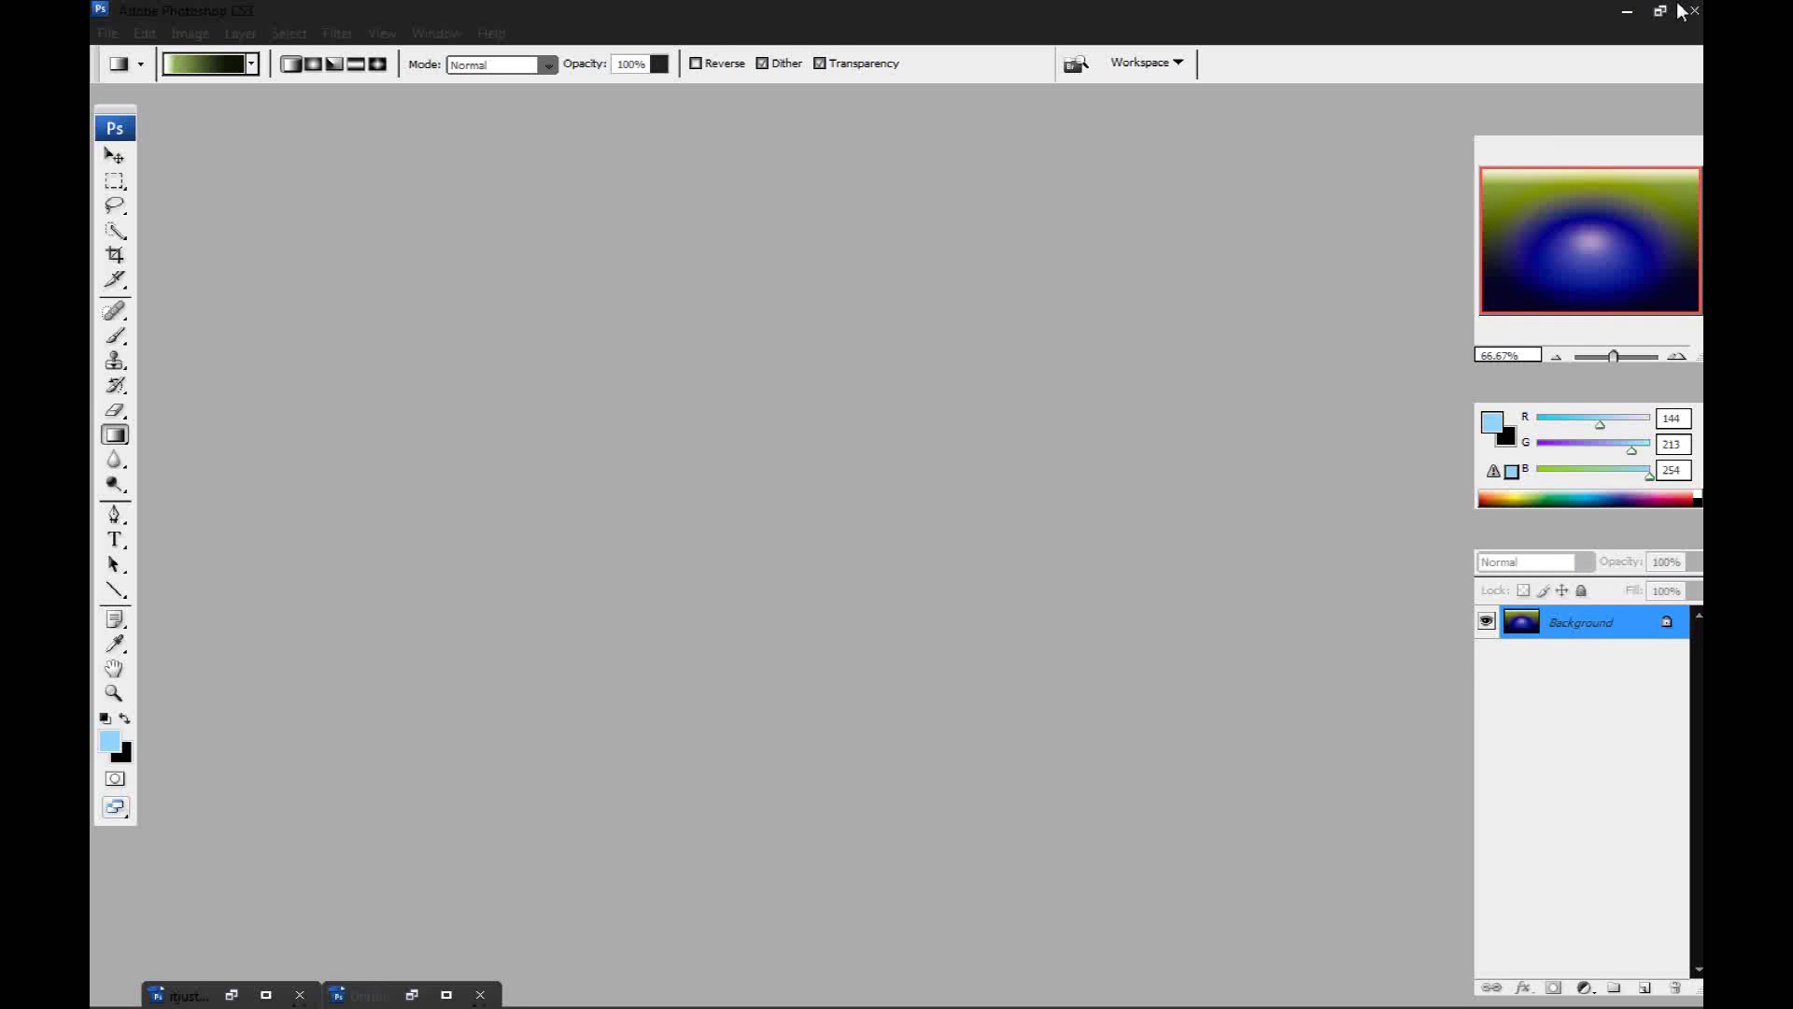
left_click(1627, 15)
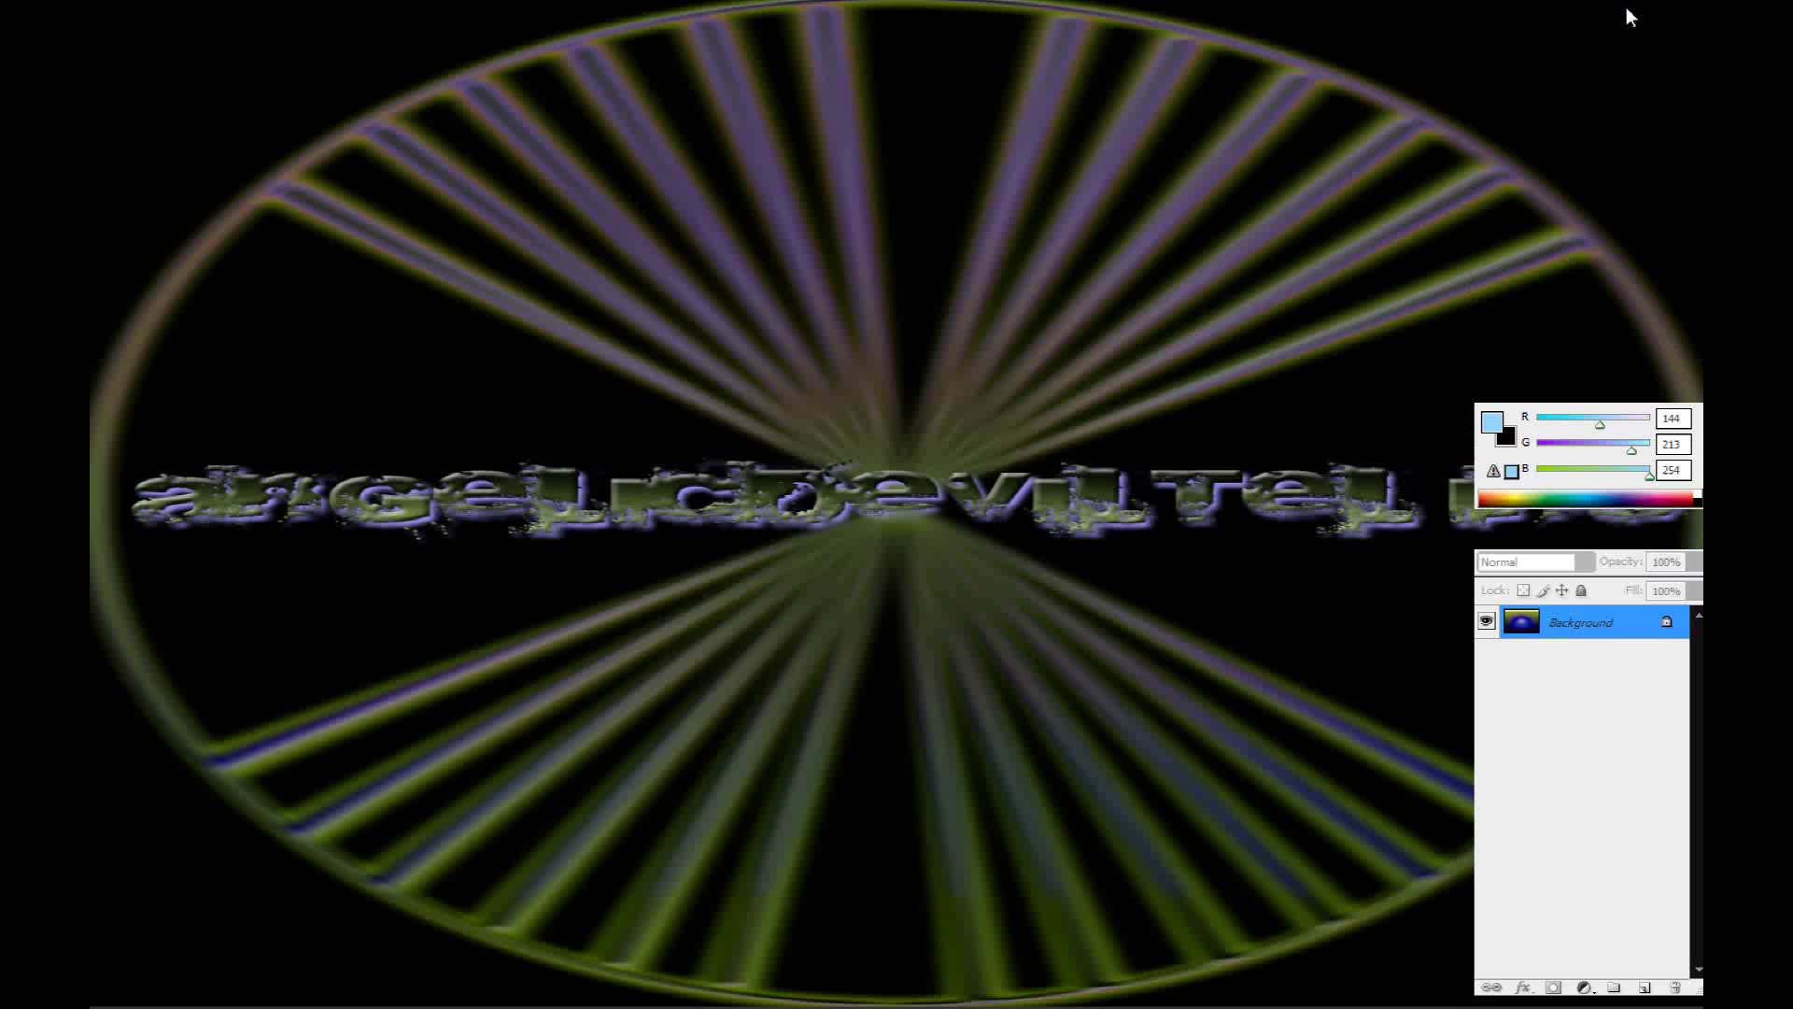